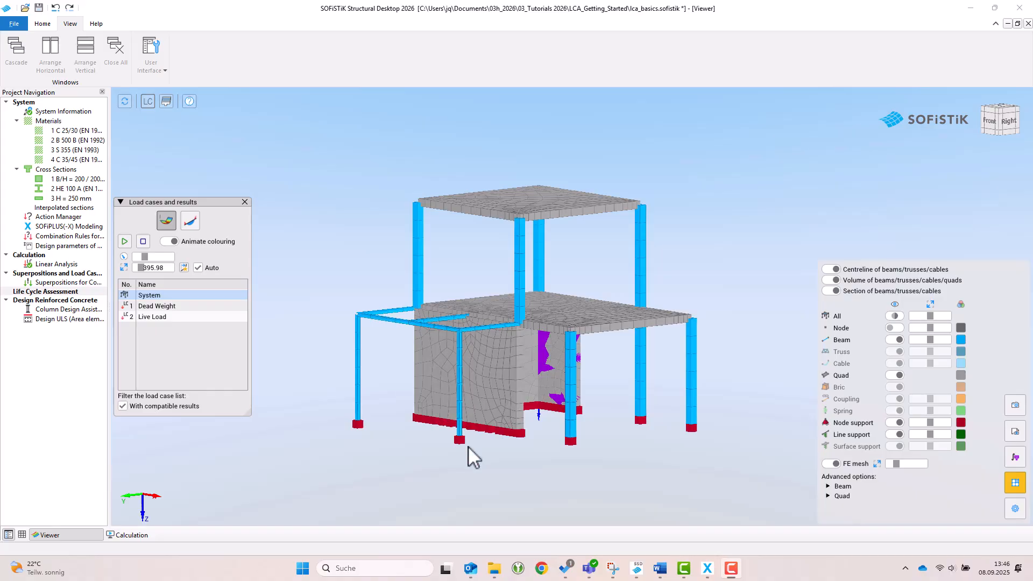
left_click(619, 464)
left_click_drag(619, 463, 592, 468)
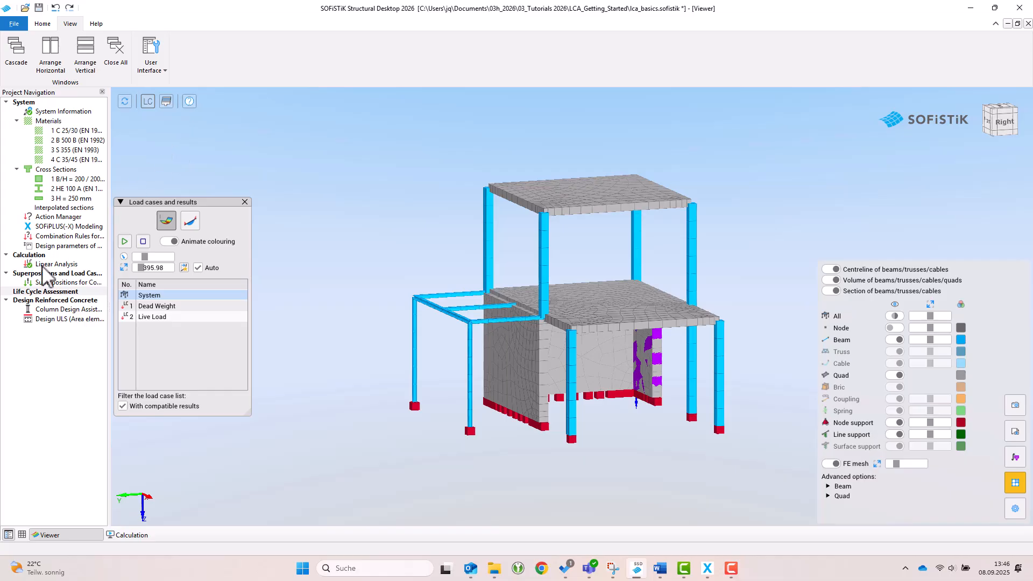
mouse_move(161, 306)
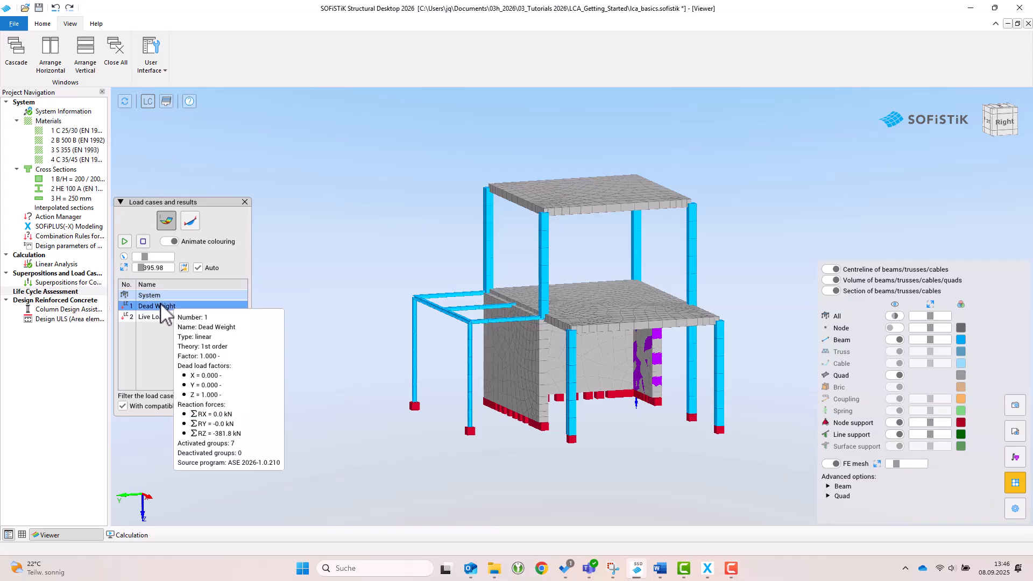
mouse_move(155, 323)
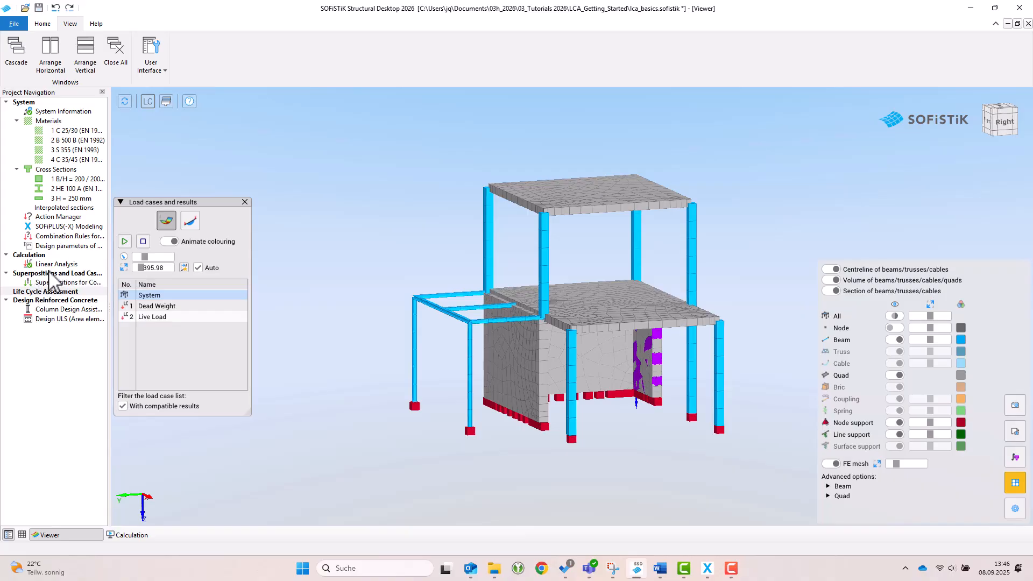
Step: Insert a Life Cycle Assessment task from the Postprocessing category into the Life Cycle Assessment group of the project
right_click(47, 292)
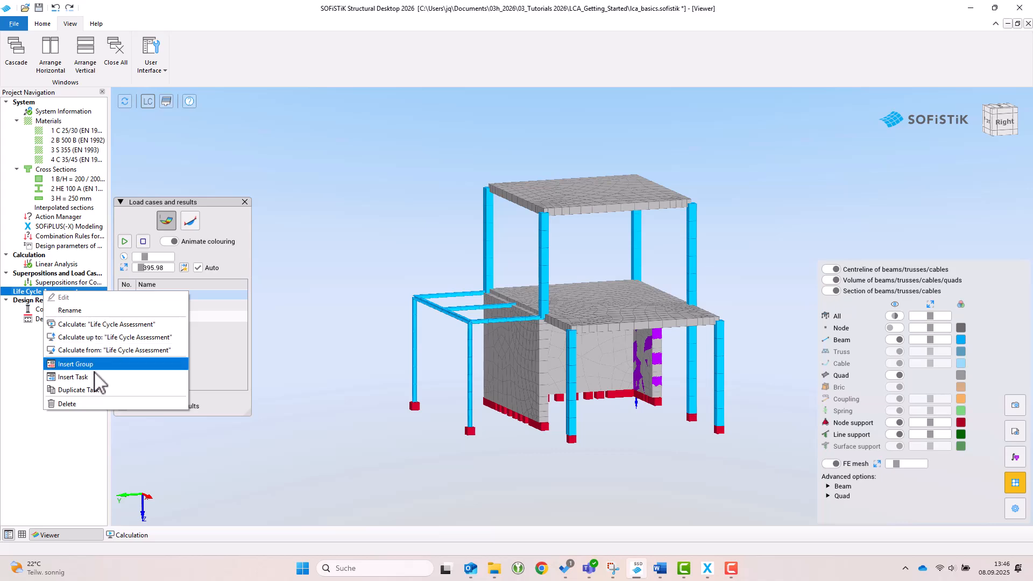
left_click(75, 377)
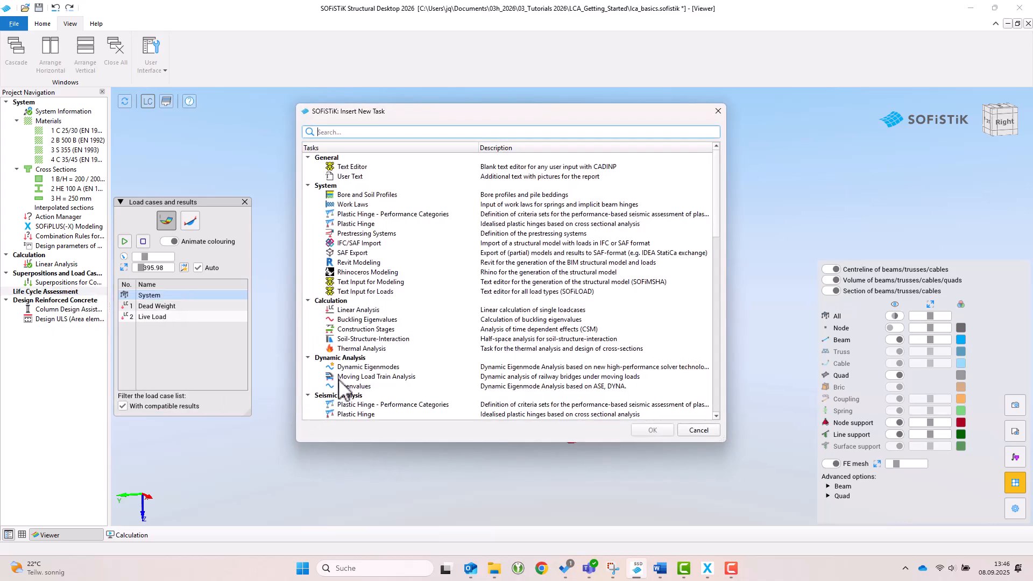
scroll(344, 385, "down", 10)
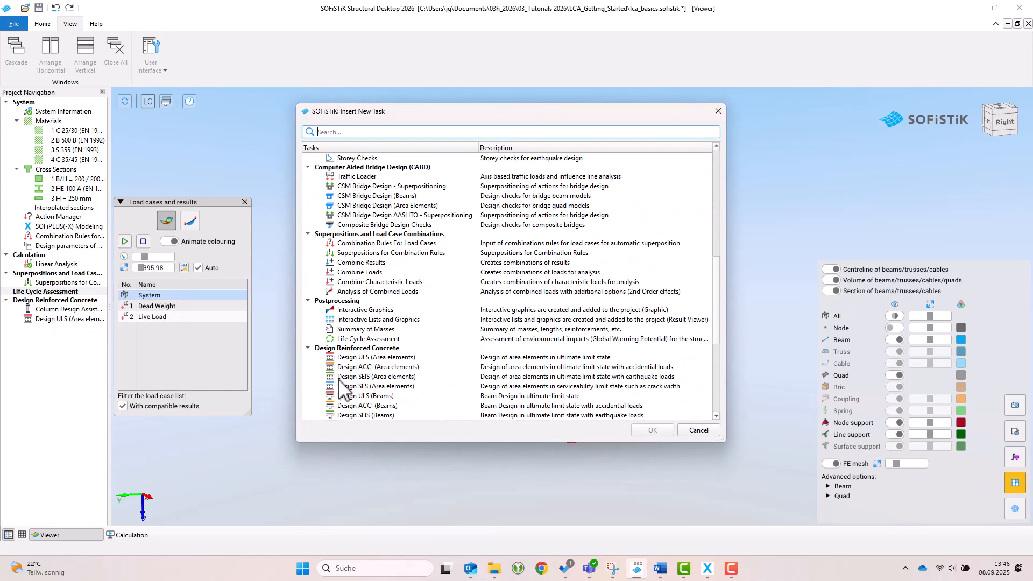
left_click(353, 339)
left_click(653, 430)
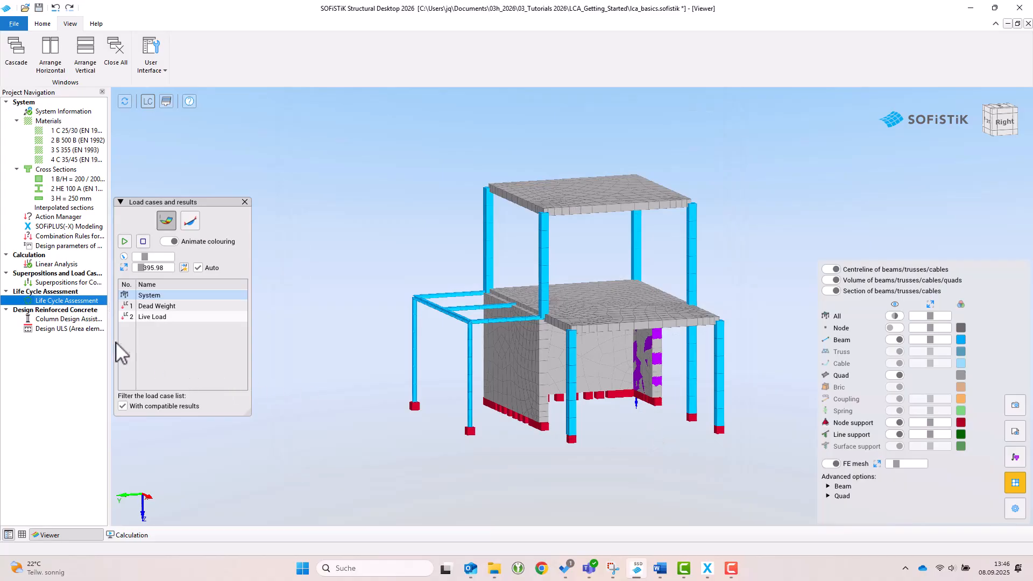
Step: Open the Life Cycle Assessment task with the ÖKOBAUDAT according to EN 15804+A2 database and widen the ÖKOBAUDAT and Material columns
double_click(61, 302)
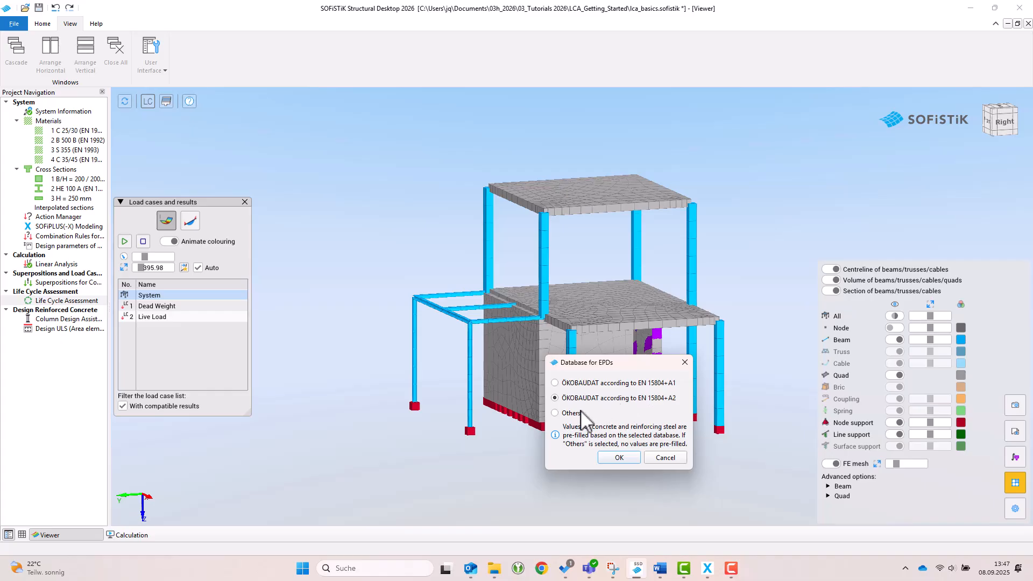
left_click(617, 457)
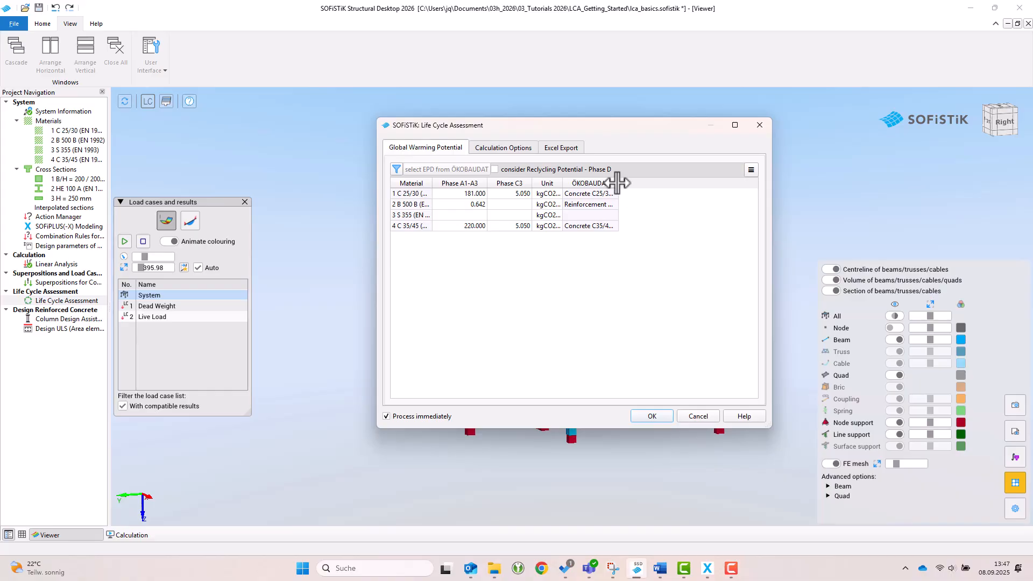
left_click_drag(619, 183, 719, 183)
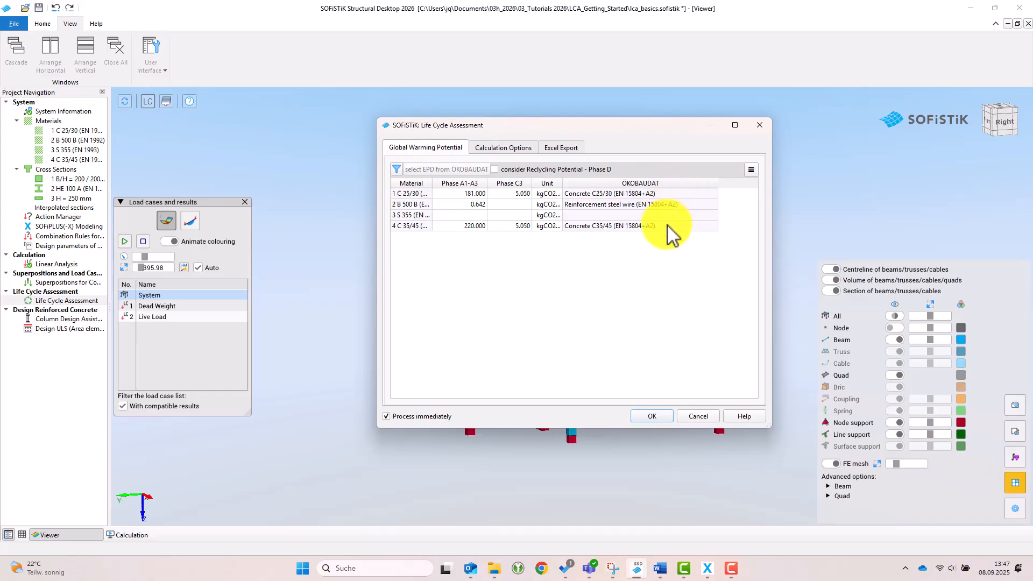
left_click_drag(433, 183, 478, 182)
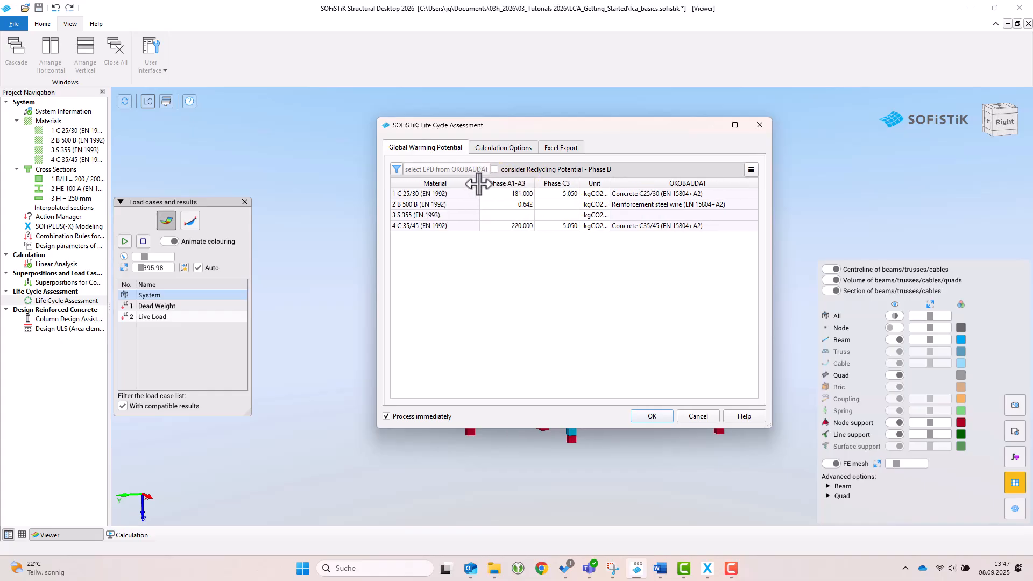
left_click(516, 214)
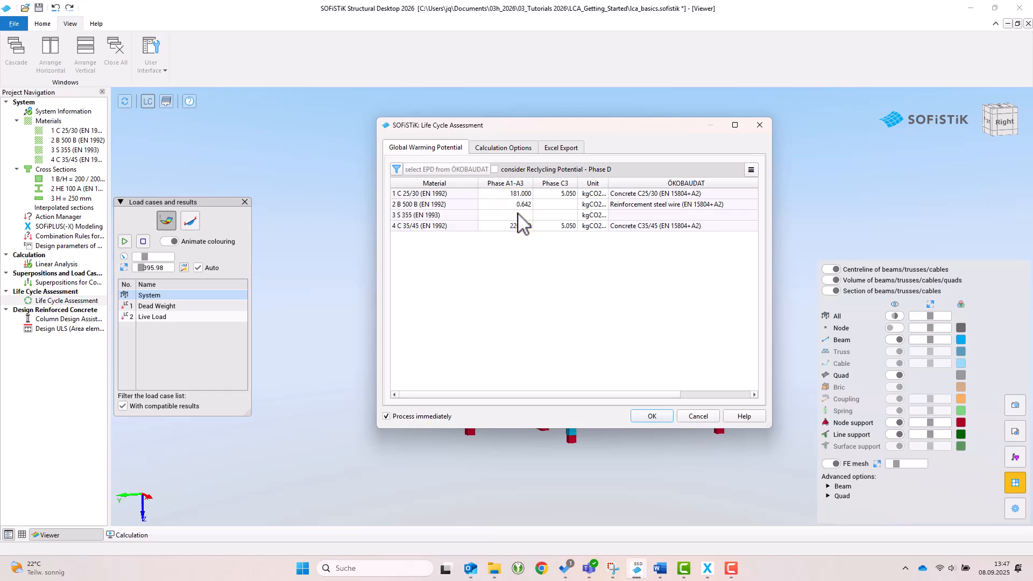
left_click(518, 214)
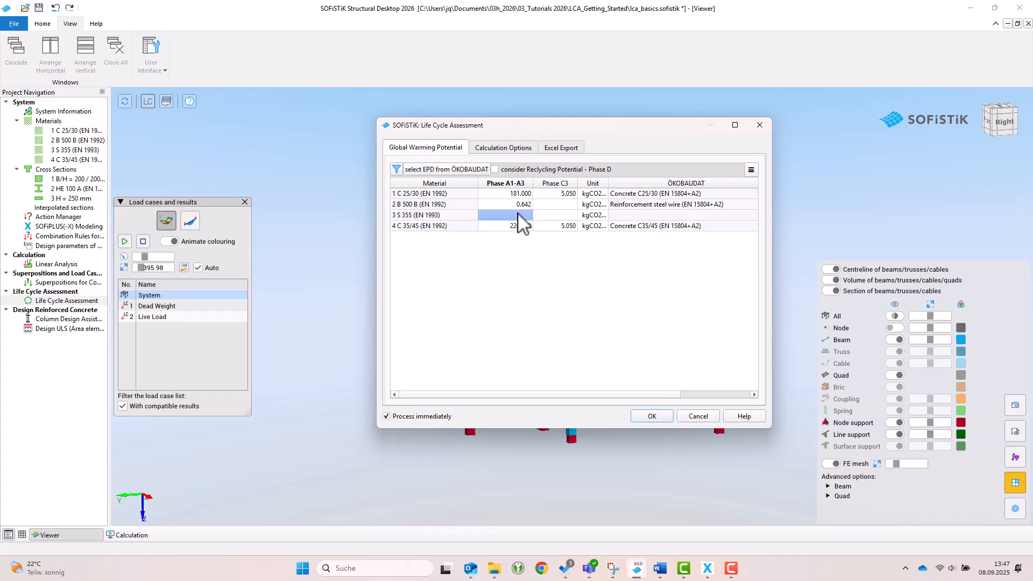
left_click(518, 215)
type("10")
key("BackSpace")
key("BackSpace")
left_click(538, 250)
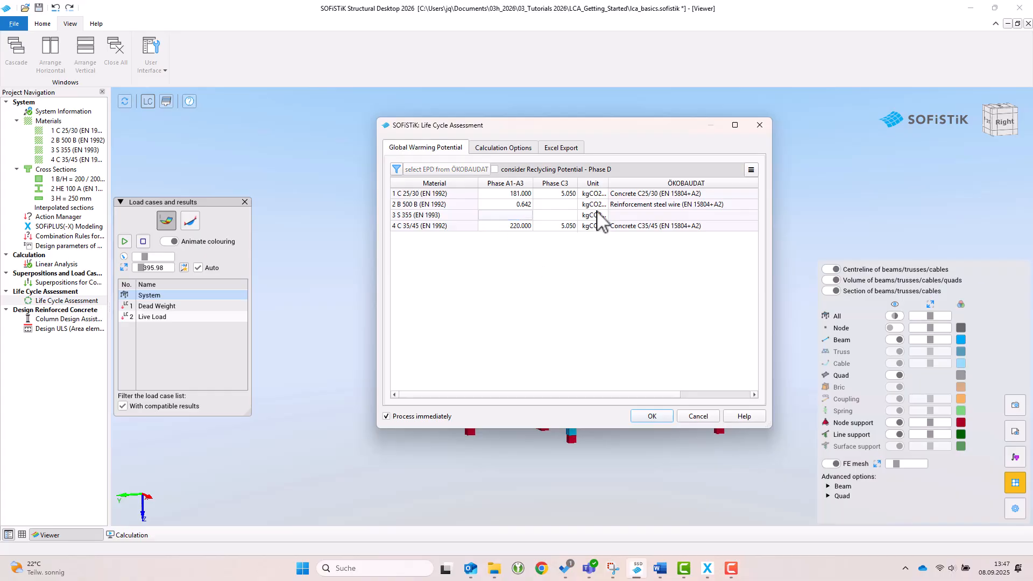
Step: Widen the Unit column and look through the available global warming potential units for material S 355
left_click_drag(609, 184, 637, 190)
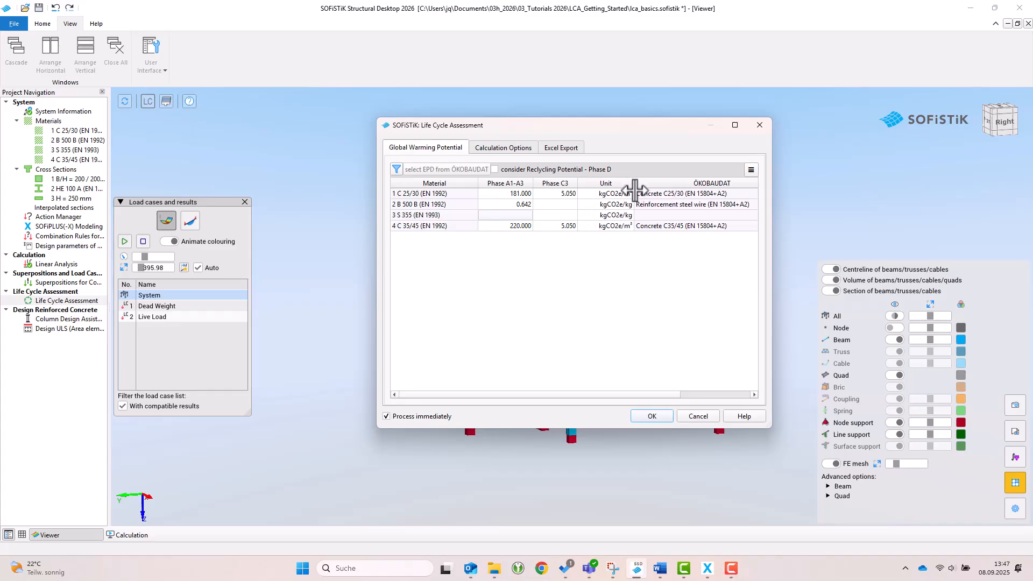
left_click(626, 216)
left_click(628, 216)
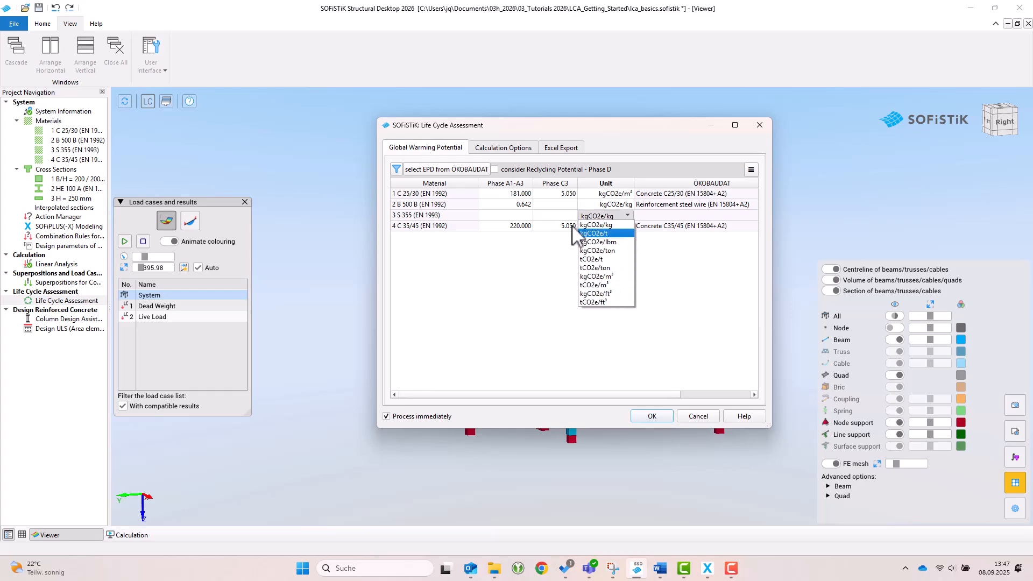
left_click(534, 265)
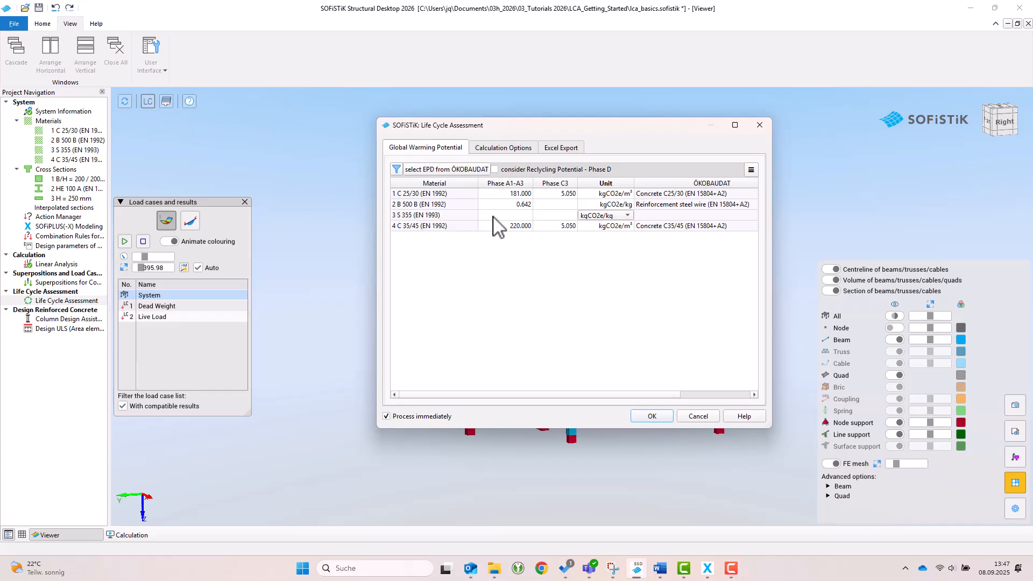
Step: Open the ÖKOBAUDAT data sets for material S 355 and browse the EN 15804+A2 entries filtered by the name "steel"
left_click(451, 215)
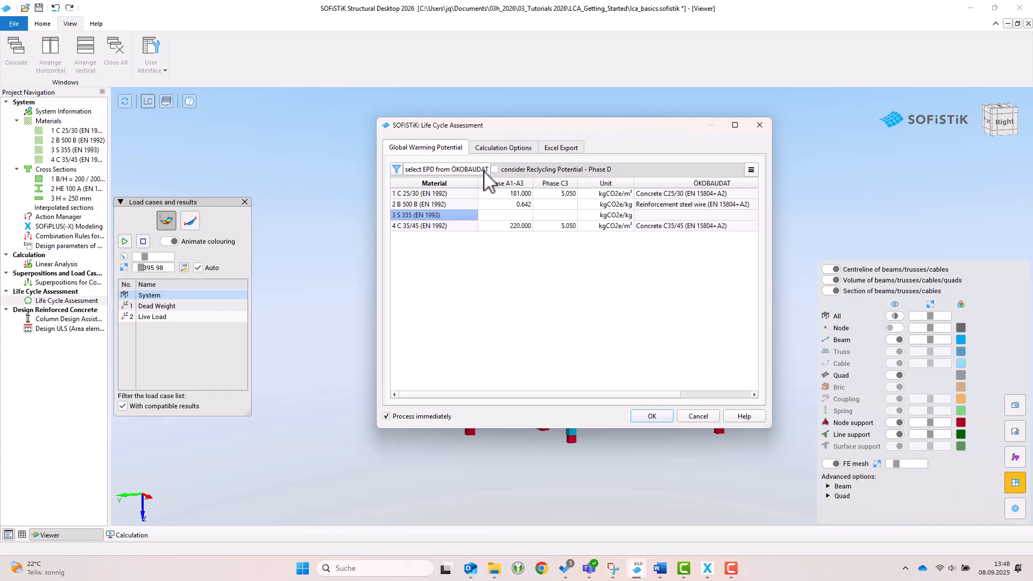
left_click(446, 169)
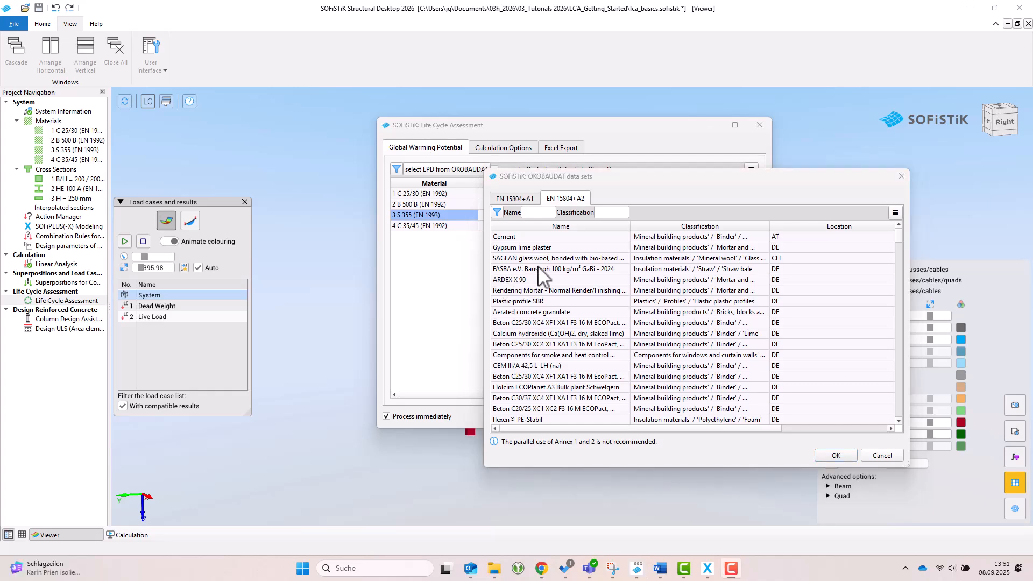
left_click(534, 213)
type("steel")
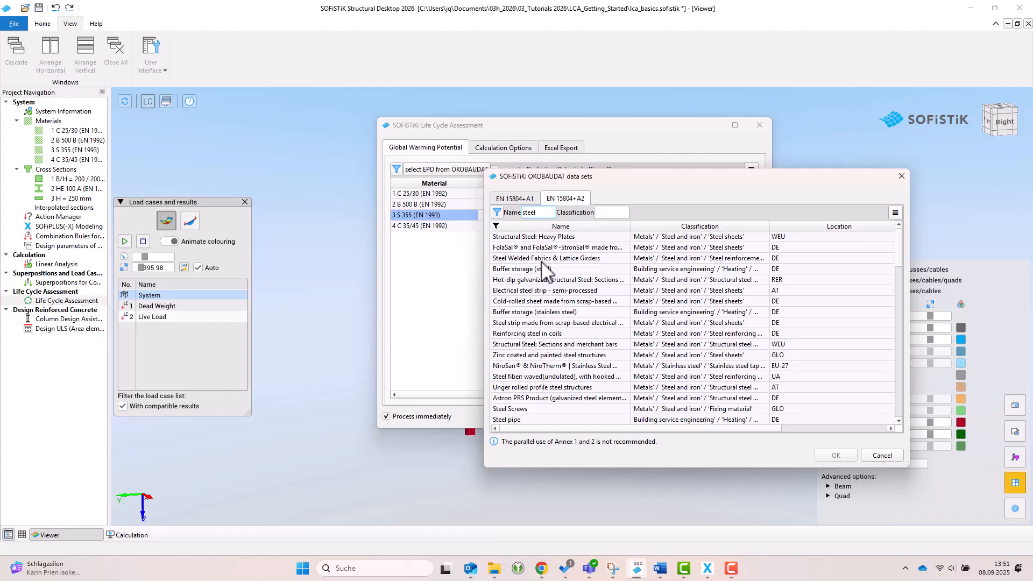
scroll(543, 266, "down", 1)
scroll(543, 266, "down", 4)
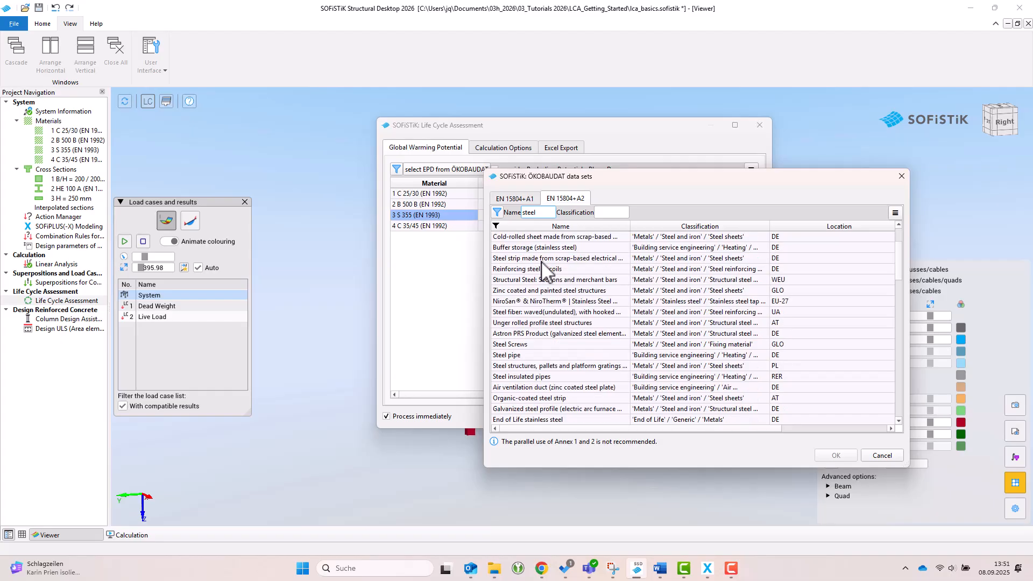
scroll(542, 265, "down", 4)
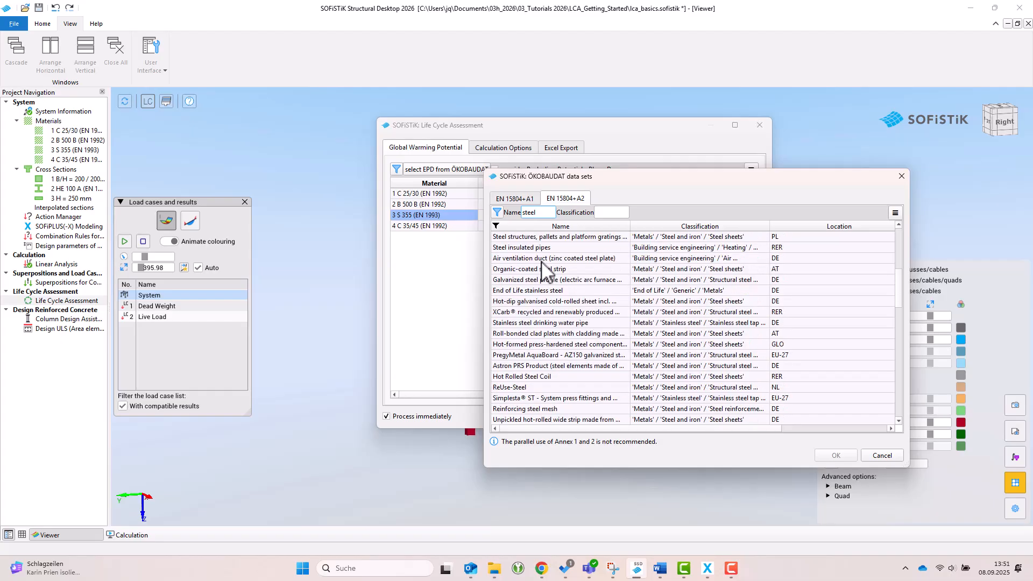
scroll(543, 263, "down", 4)
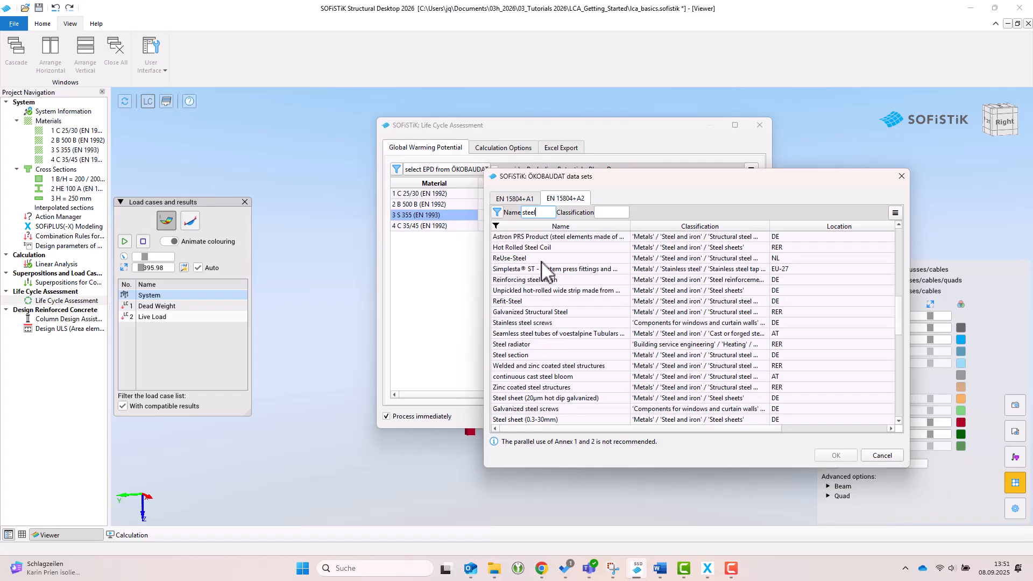
scroll(542, 263, "down", 6)
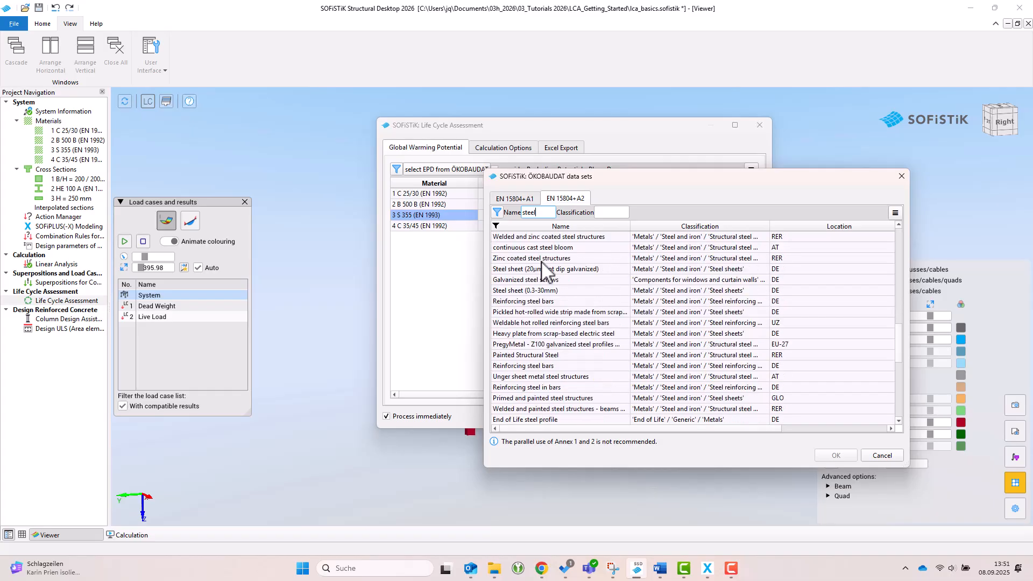
scroll(542, 263, "up", 3)
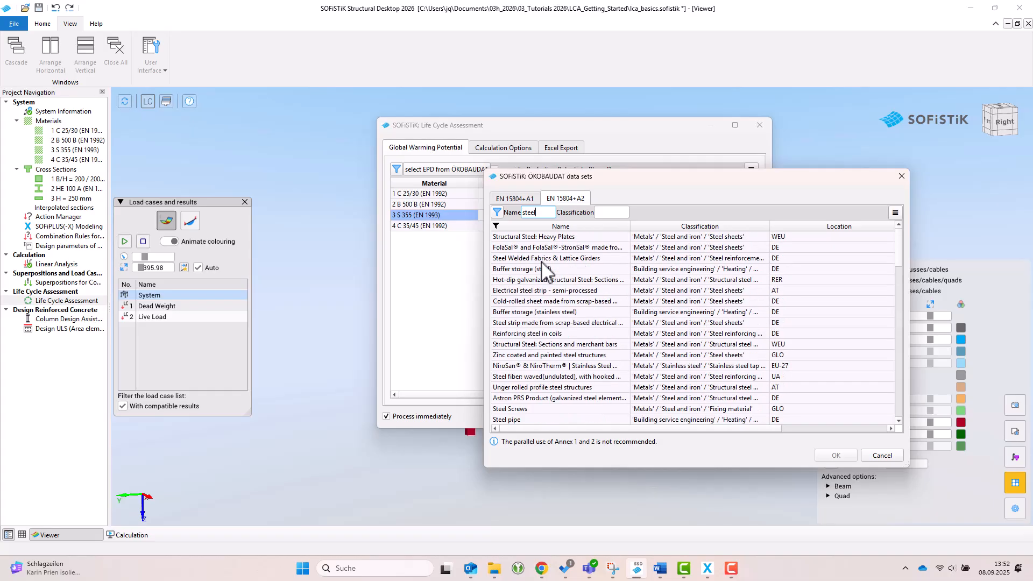
Step: Filter the data sets by "structural steel" and assign "Structural Steel: Sections and merchant bars" to material S 355
left_click(524, 212)
type("structural st")
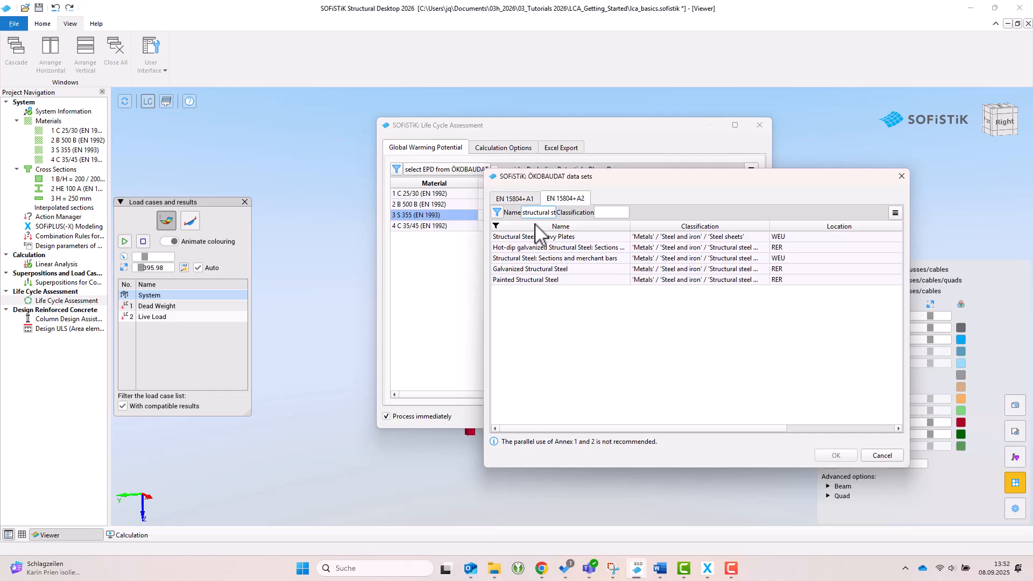
left_click(581, 258)
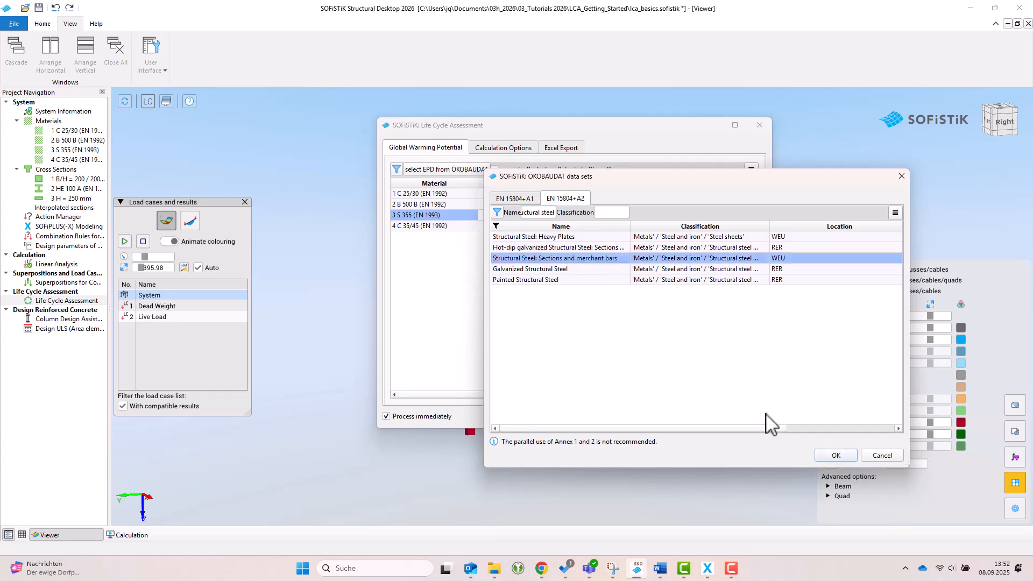
left_click(837, 457)
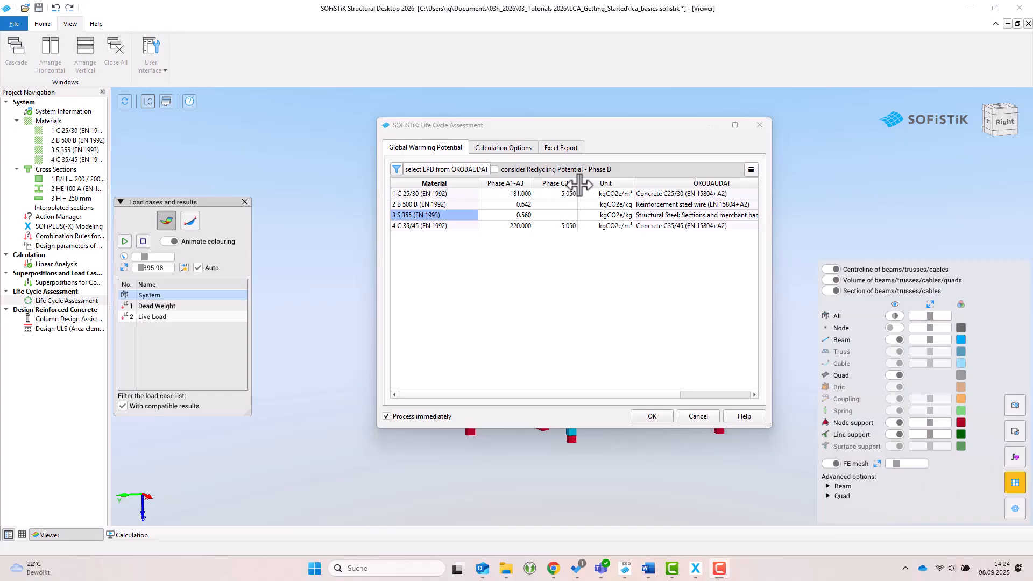
Step: Show the Phase D recycling potential values of the materials and exclude them from consideration again
left_click(495, 170)
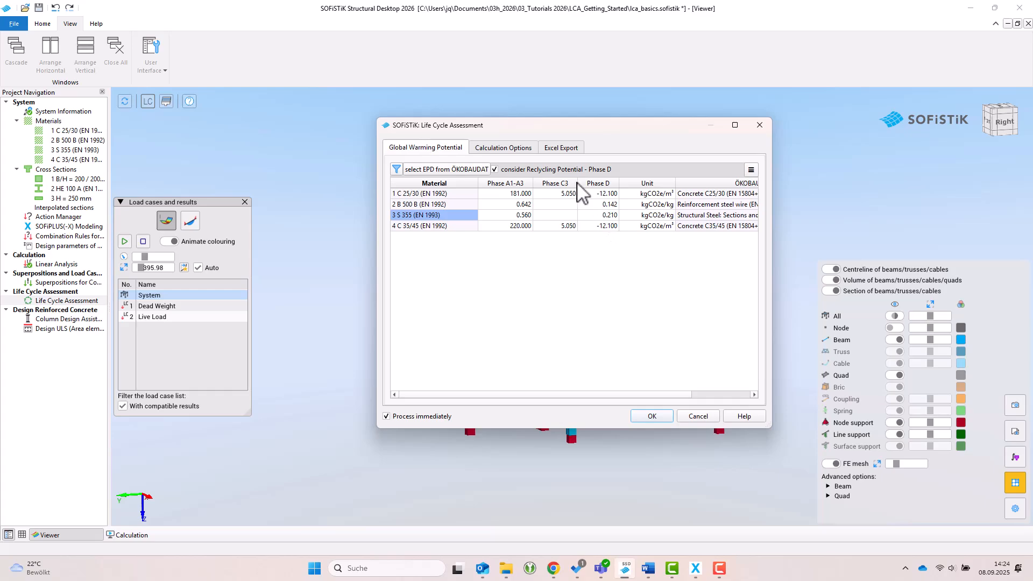
left_click(495, 170)
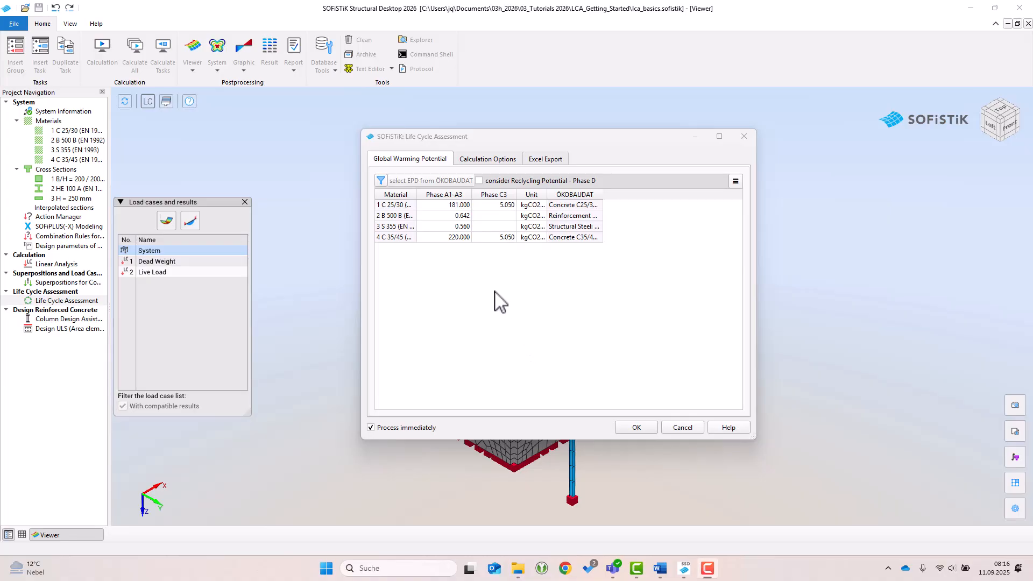
Step: Review the calculation options and run the Life Cycle Assessment with immediate processing
left_click(483, 162)
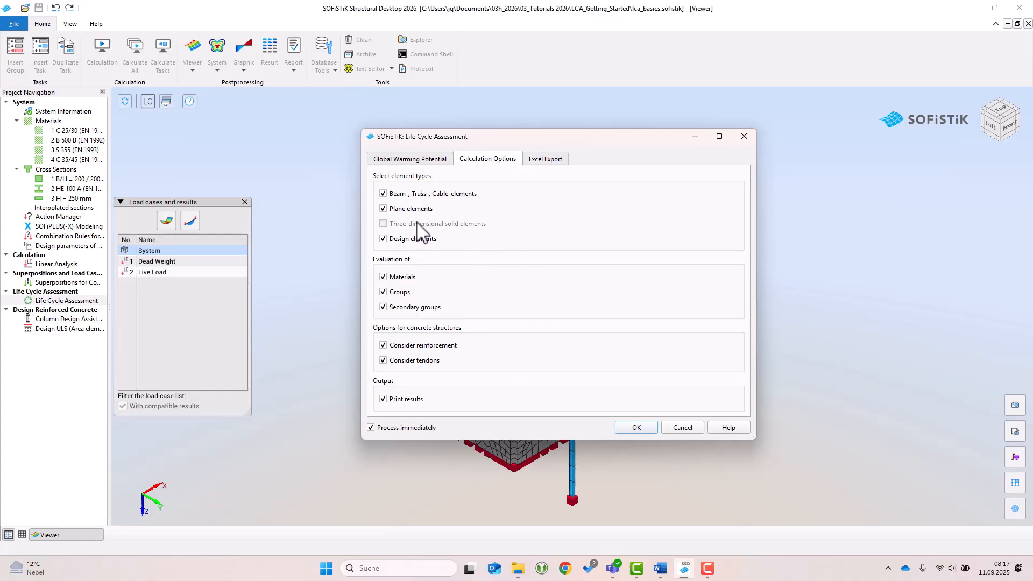
left_click(623, 425)
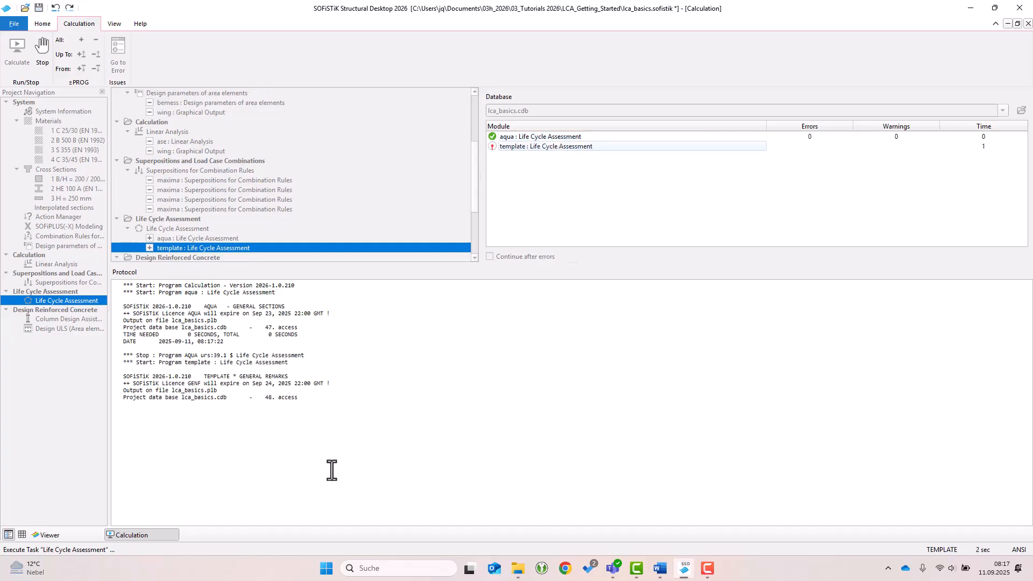
Step: Open the report of the Life Cycle Assessment task and examine the design element summary and the CO2 equivalent tables
right_click(65, 301)
left_click(272, 414)
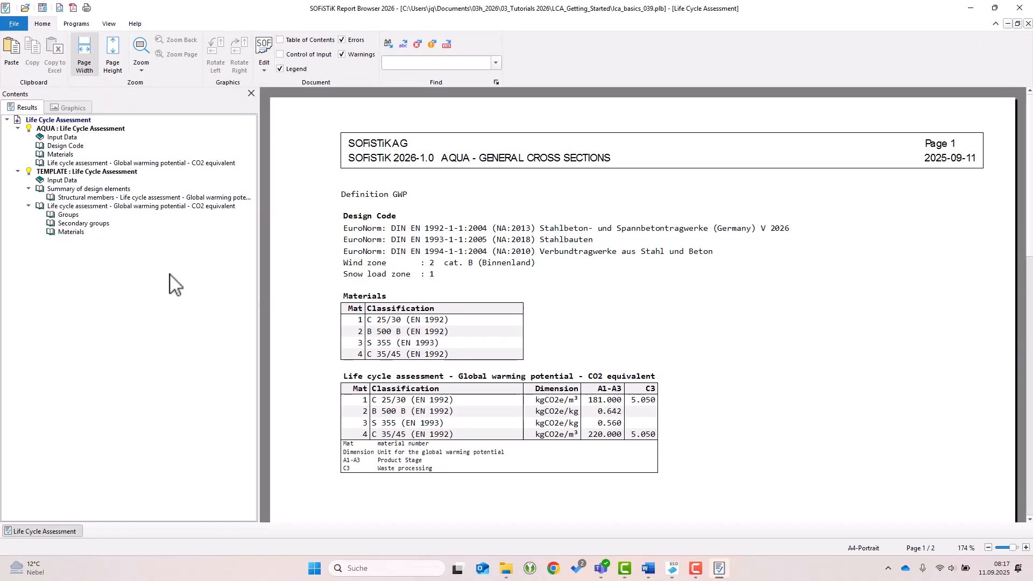
left_click(78, 188)
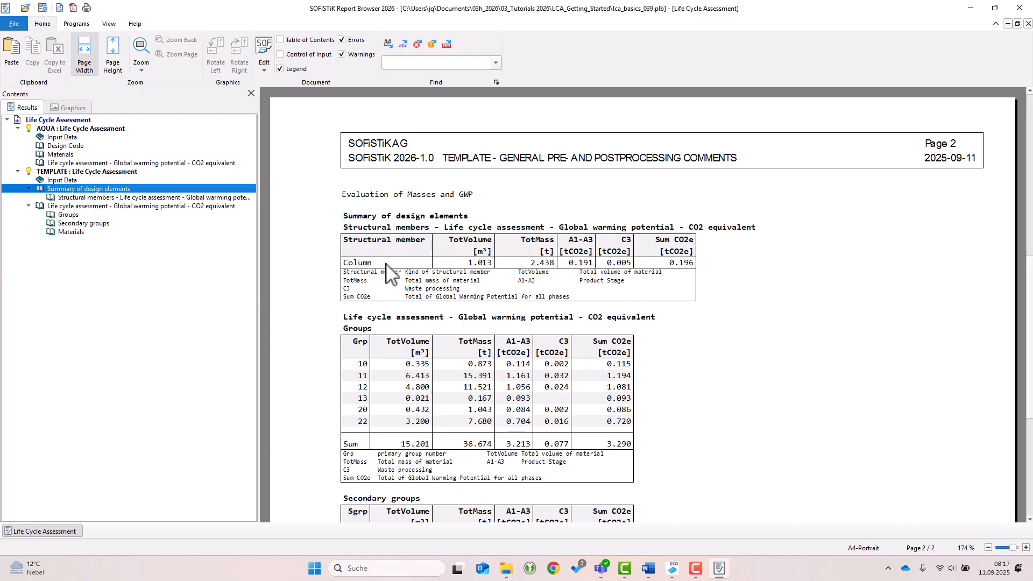
scroll(388, 272, "down", 1)
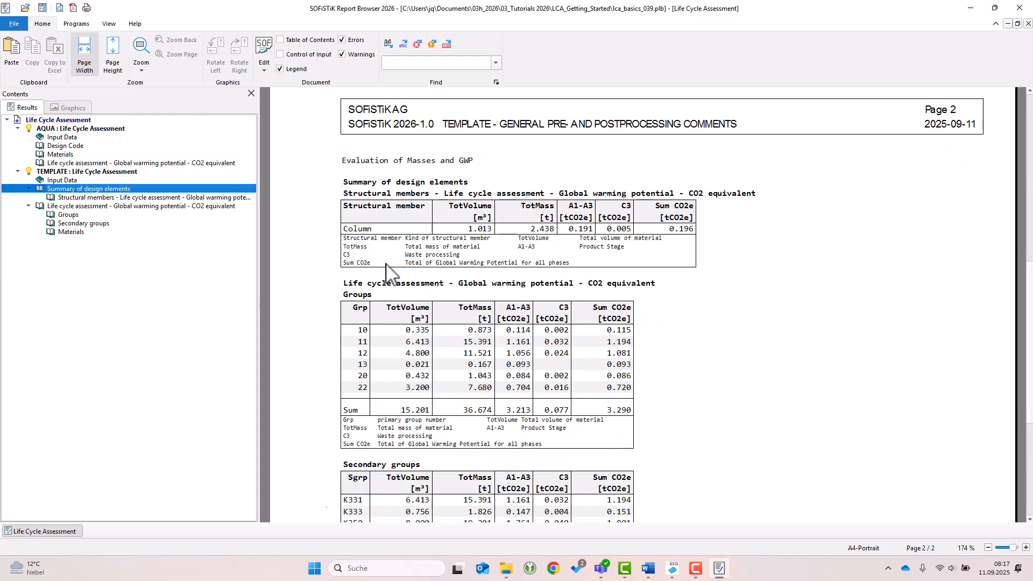
Step: Examine the CO2 equivalent tables for groups, secondary groups and materials in the report
scroll(386, 264, "down", 4)
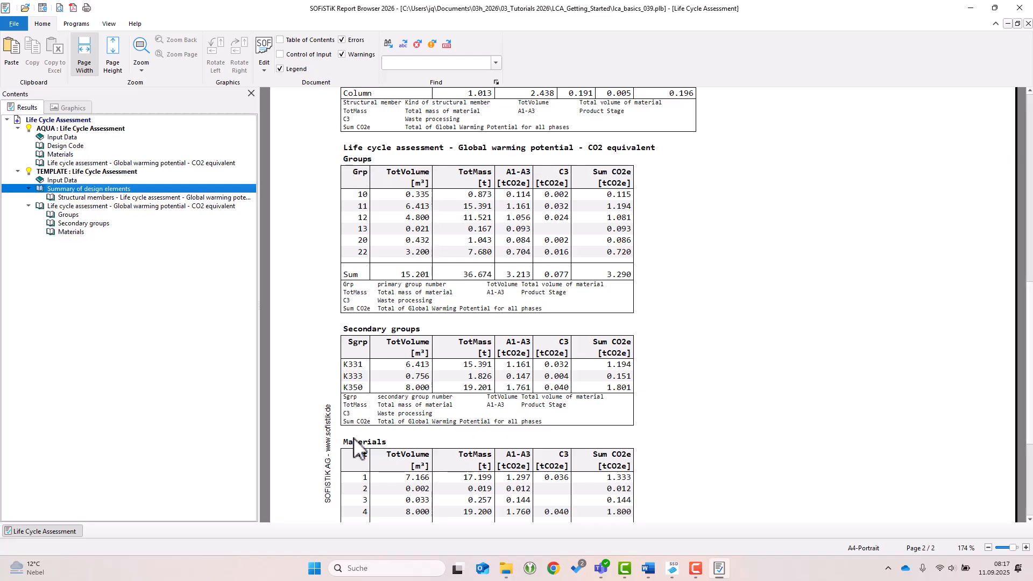
scroll(353, 425, "down", 1)
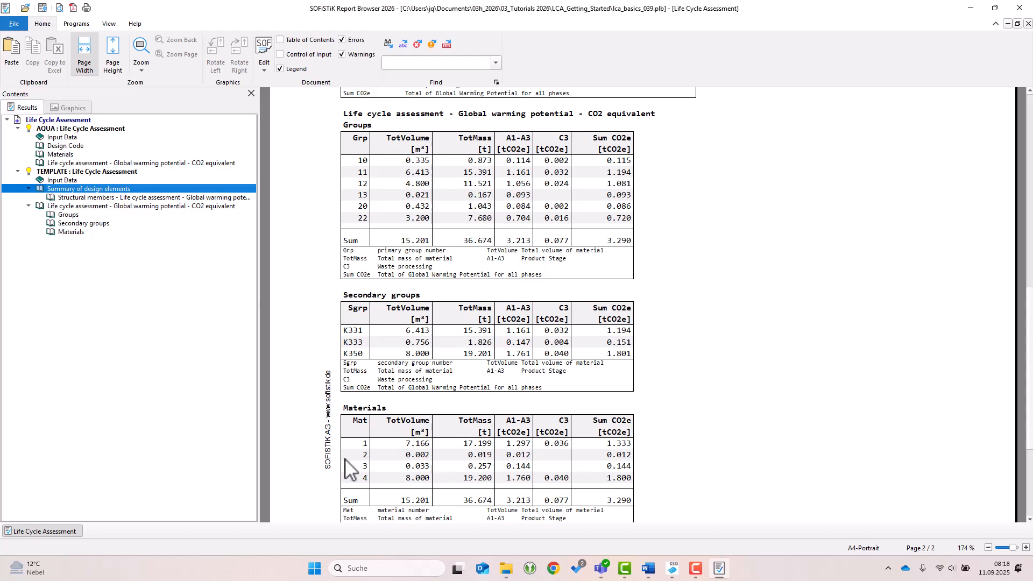
left_click(355, 423)
Step: In Structural Desktop, exclude the beam, truss and cable elements from the Life Cycle Assessment and rerun it
left_click(672, 569)
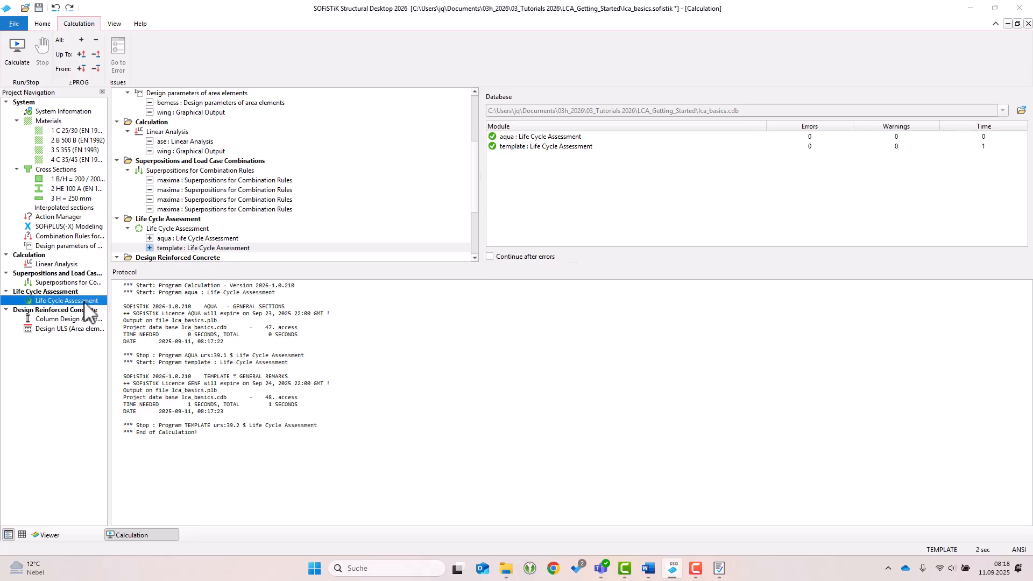
double_click(90, 301)
left_click(487, 159)
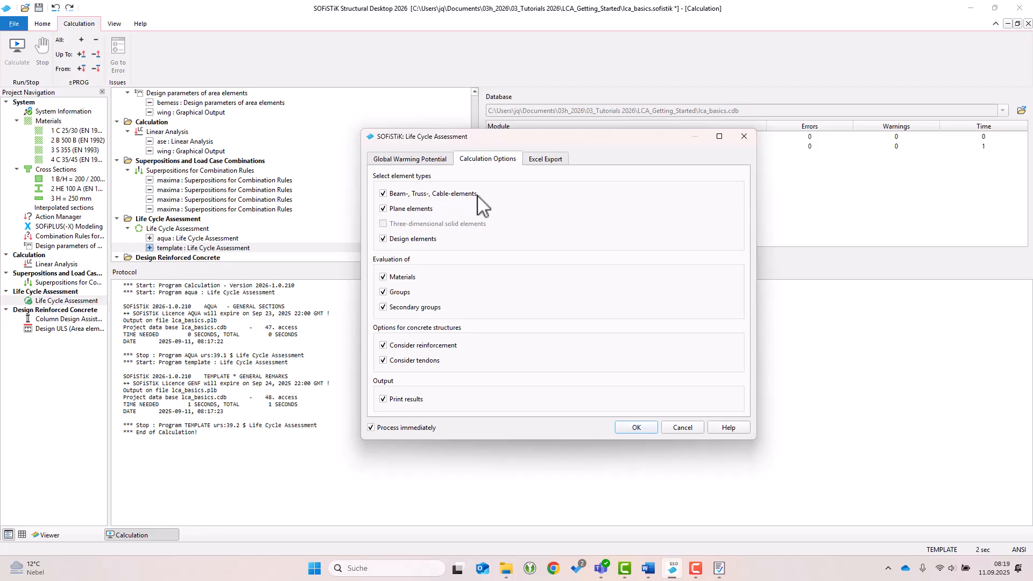
left_click(397, 194)
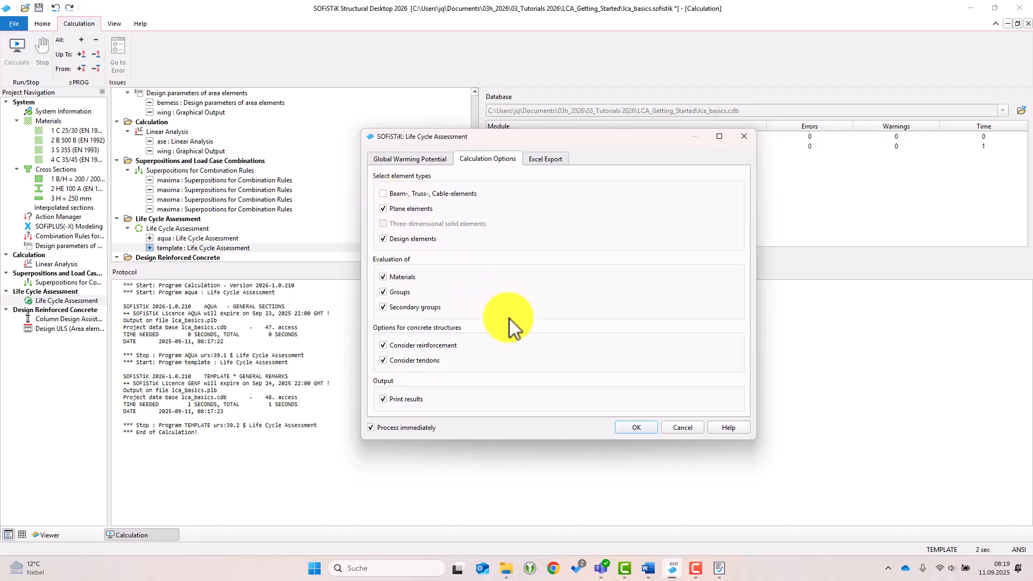
left_click(637, 427)
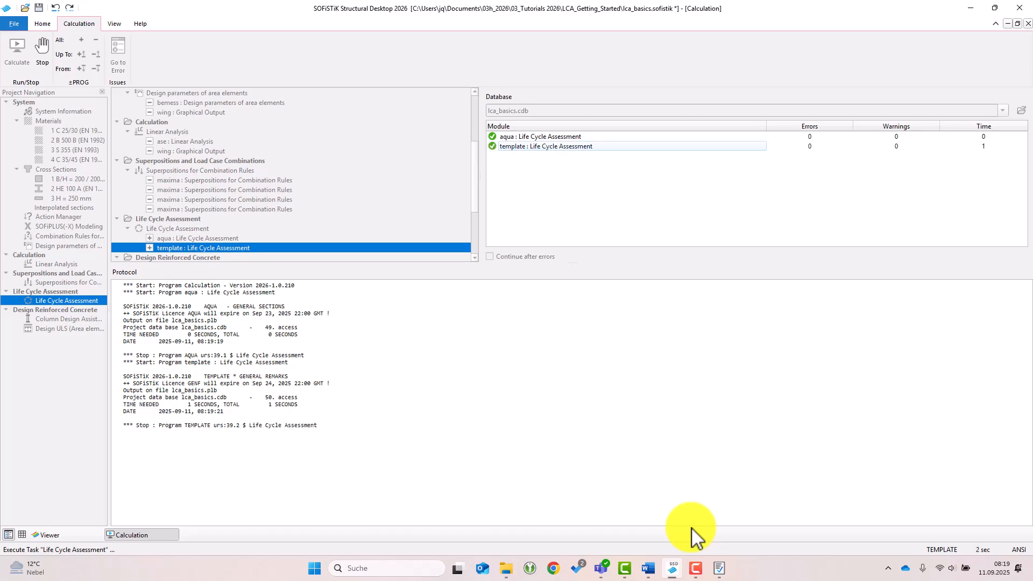
Step: Reload the report in Report Browser and check the result tables without beam, truss and cable elements
left_click(719, 570)
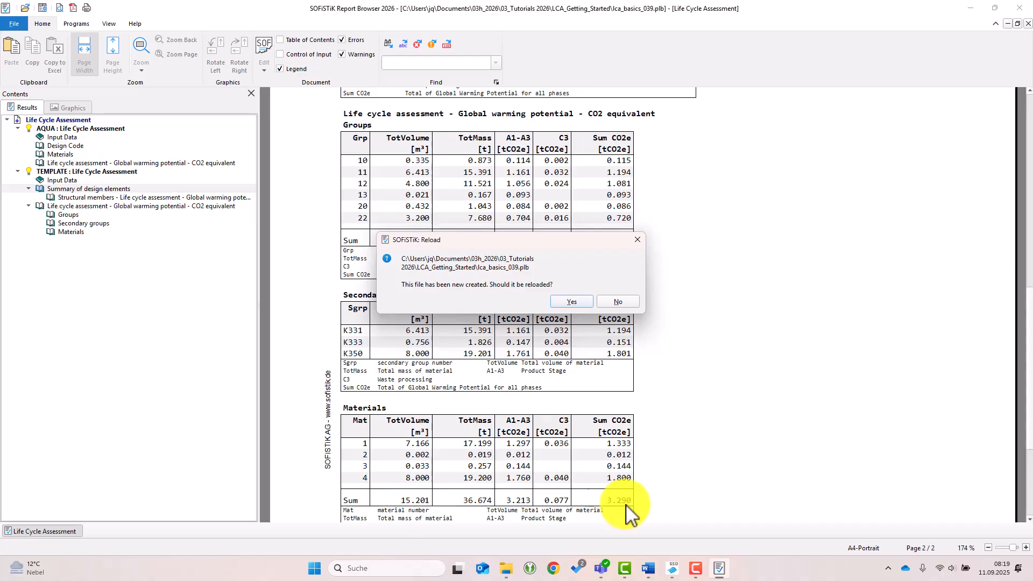
left_click(569, 301)
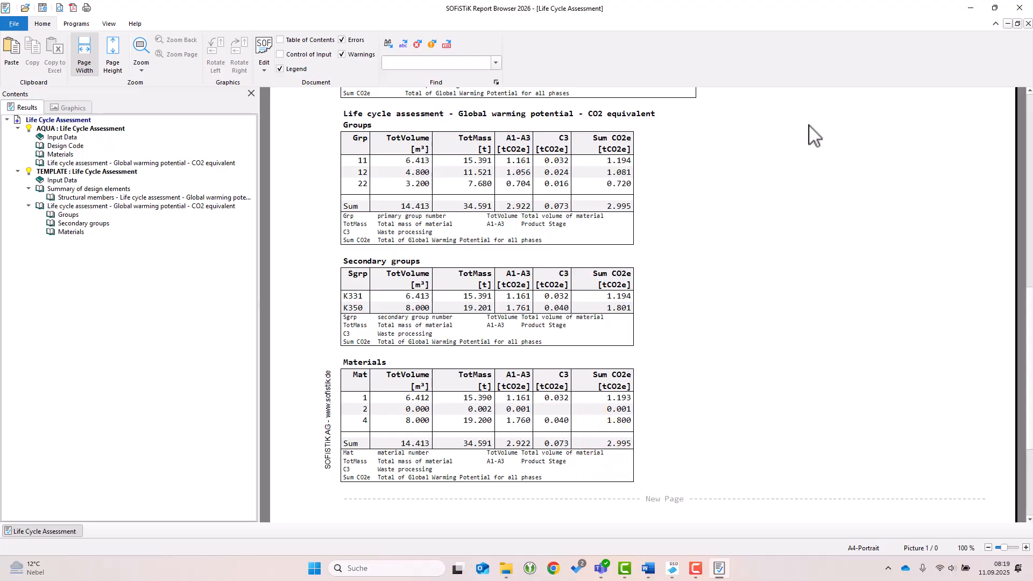
left_click(971, 8)
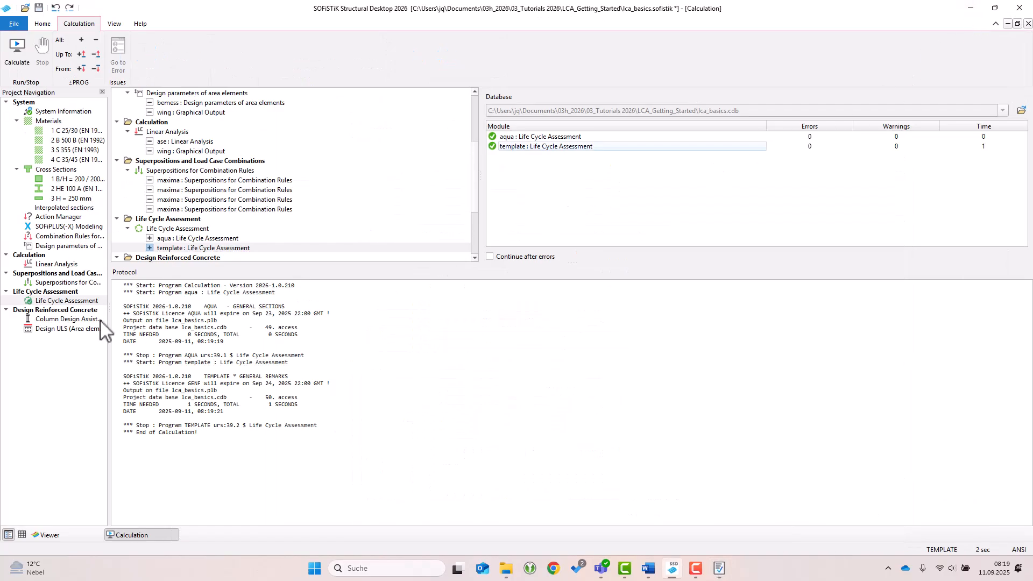
Step: Include the beam, truss and cable elements again, exclude the design elements, and rerun the Life Cycle Assessment
double_click(81, 301)
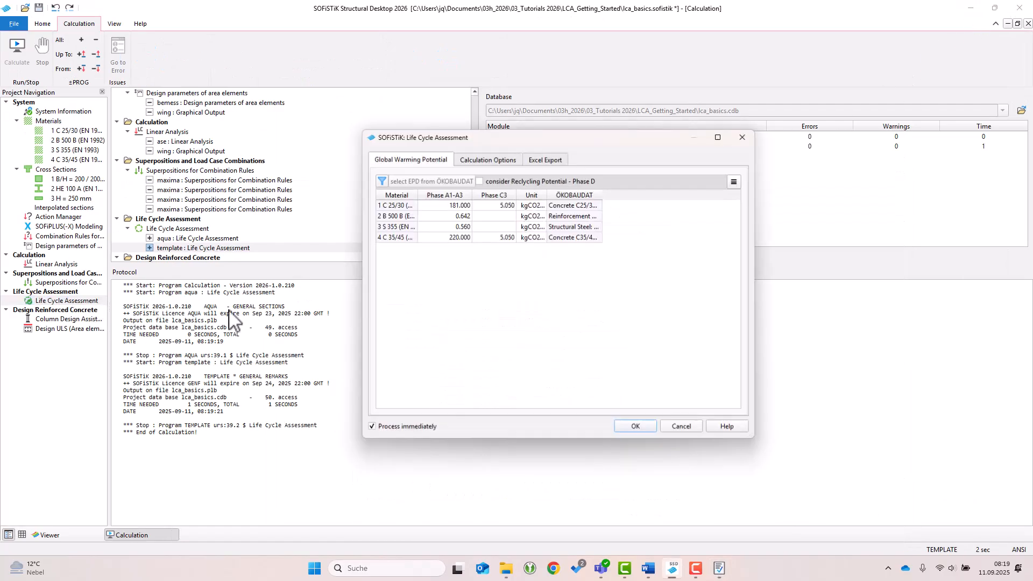
left_click(487, 159)
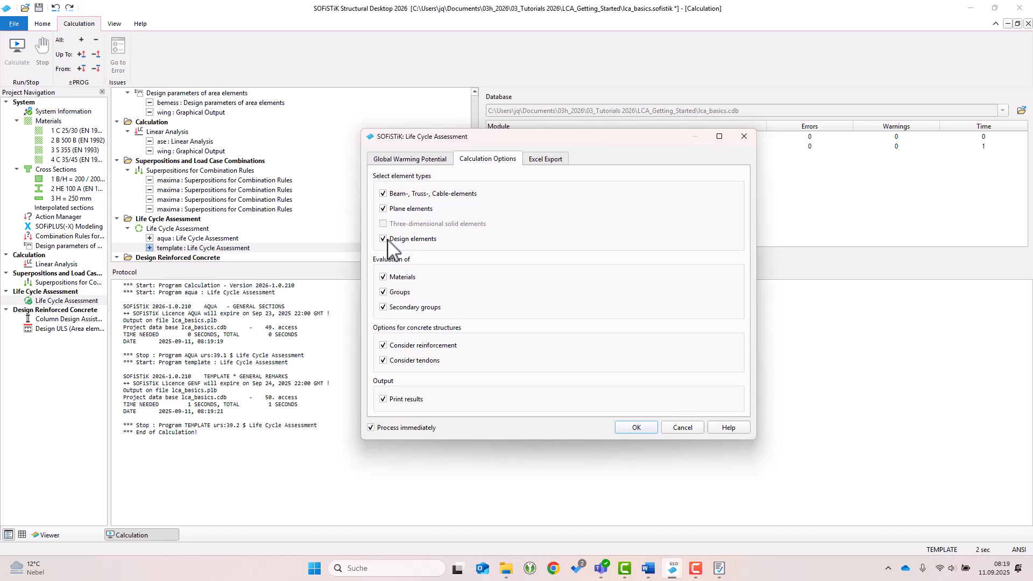
left_click(386, 239)
left_click(647, 428)
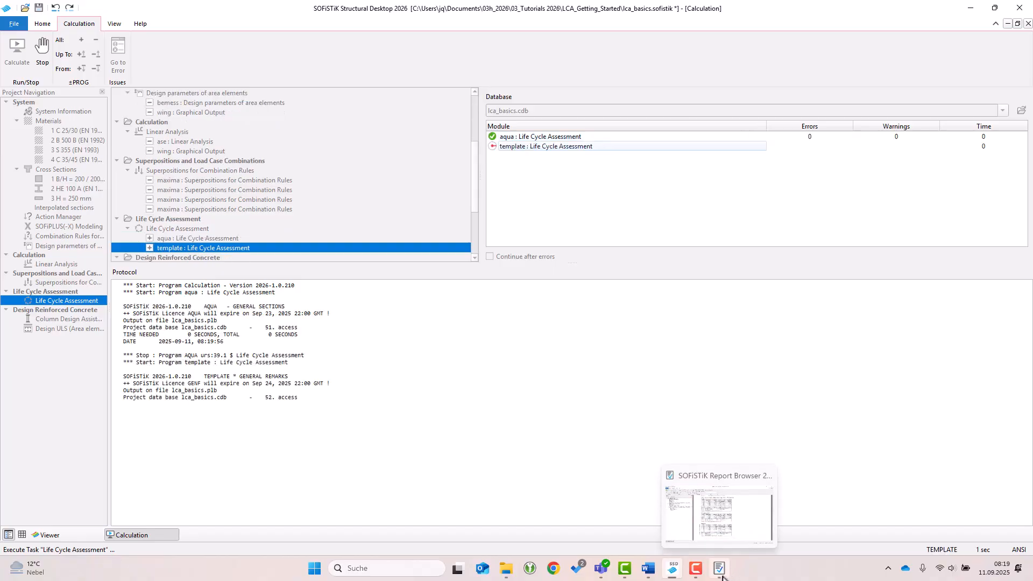
Step: Reload the report in Report Browser and examine the materials table of the run without design elements
left_click(722, 576)
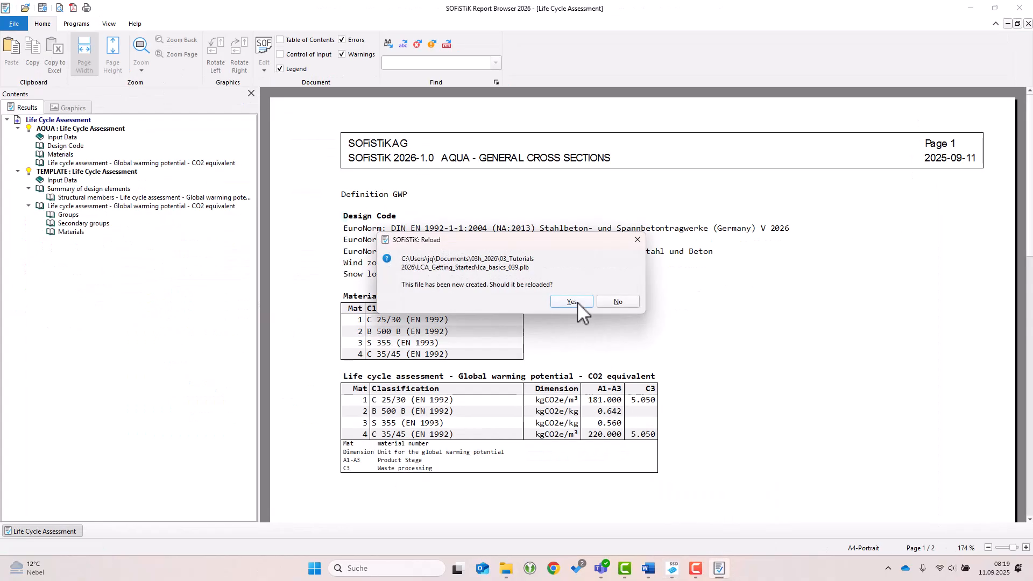
left_click(574, 301)
left_click(70, 215)
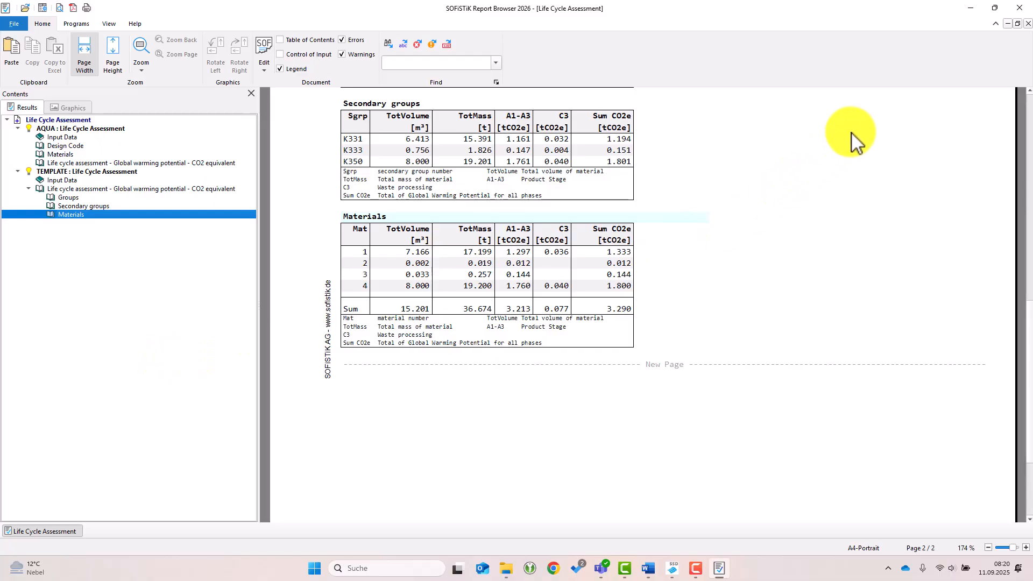
left_click(970, 8)
Step: Include the design elements again, switch off the evaluation of groups and secondary groups, and rerun the Life Cycle Assessment
double_click(54, 298)
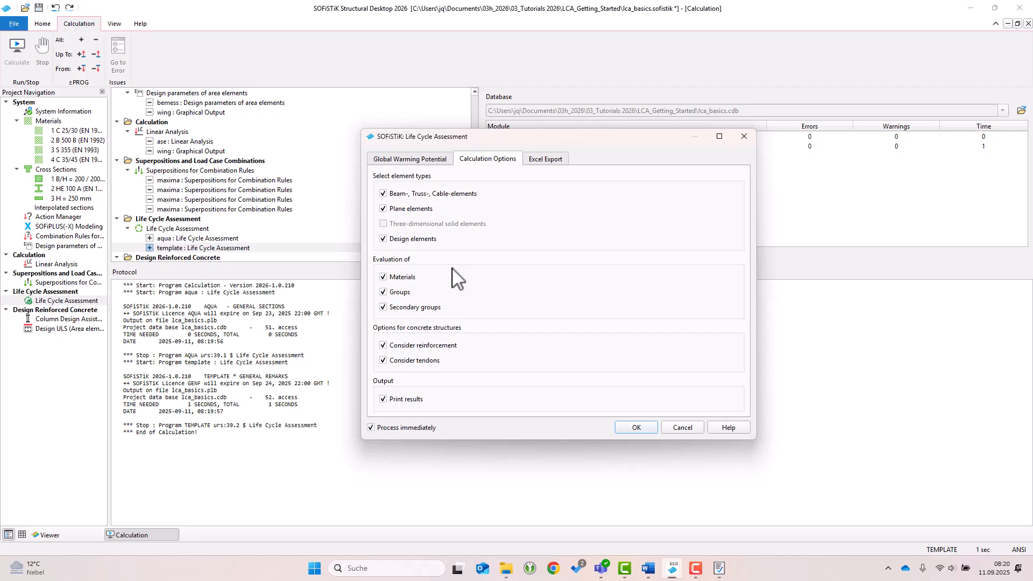
left_click(383, 292)
left_click(643, 429)
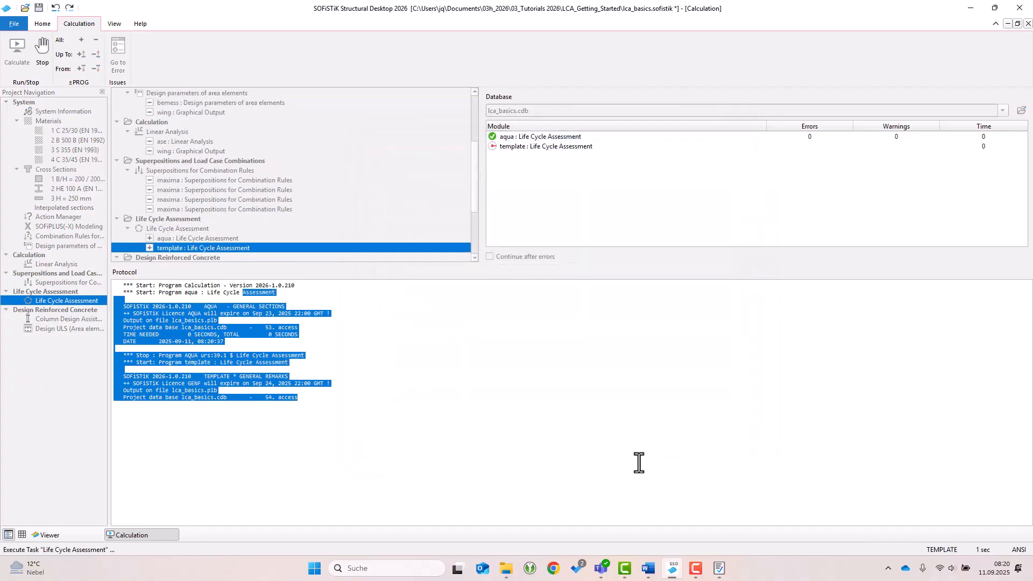
Step: Reload the report in Report Browser and examine the materials table of the run without group evaluation
left_click(719, 568)
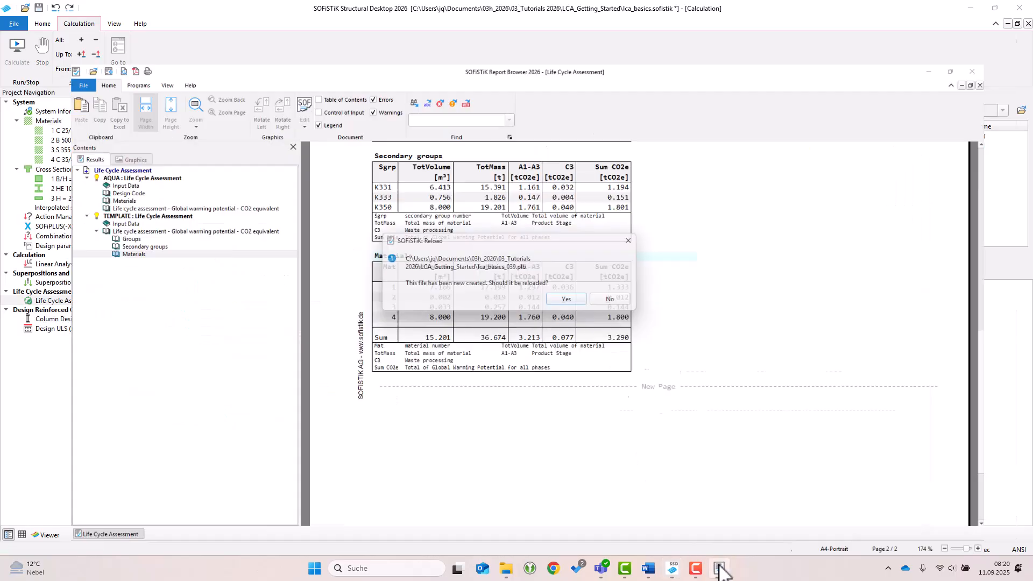
left_click(572, 301)
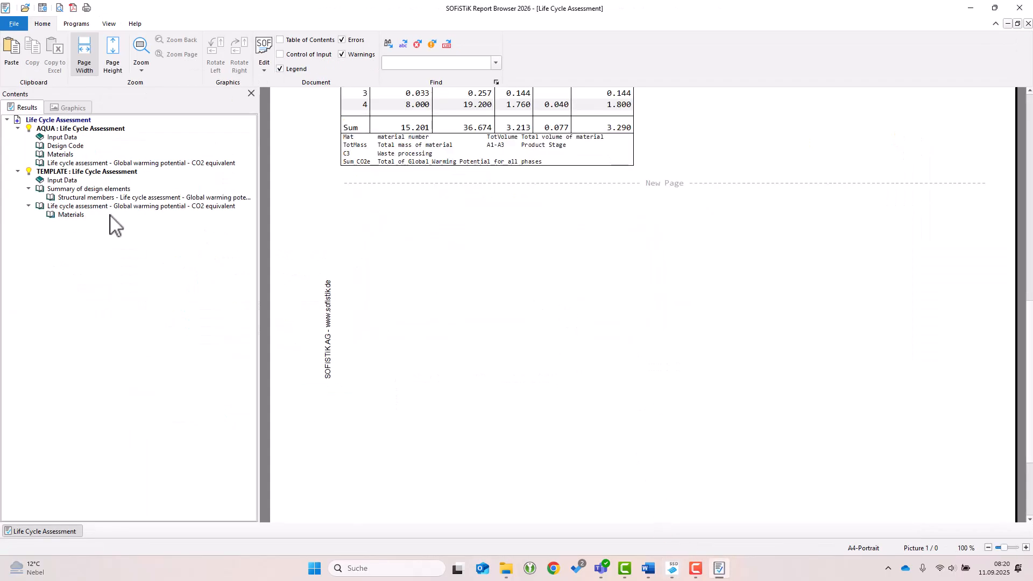
left_click(81, 215)
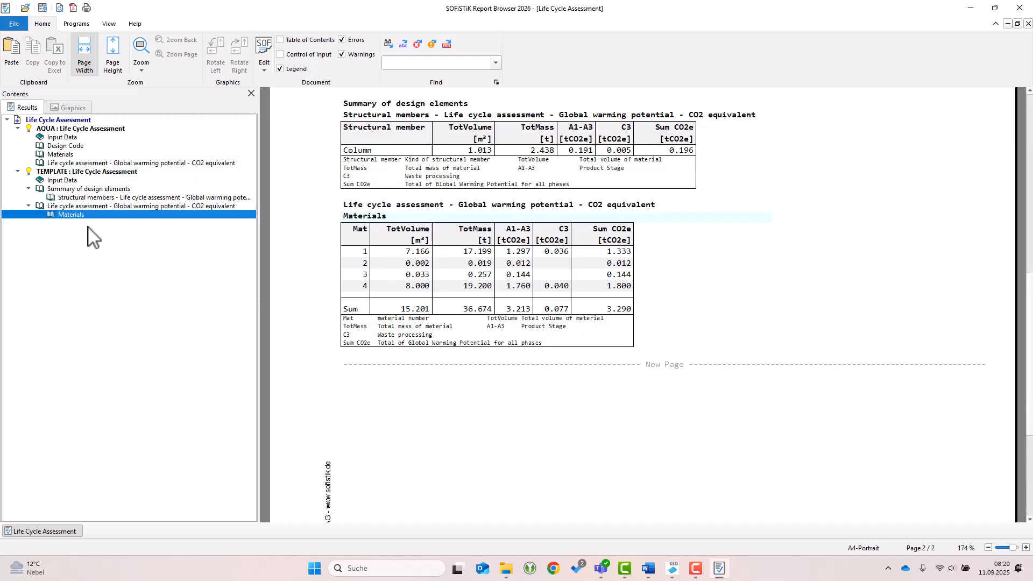
left_click(971, 8)
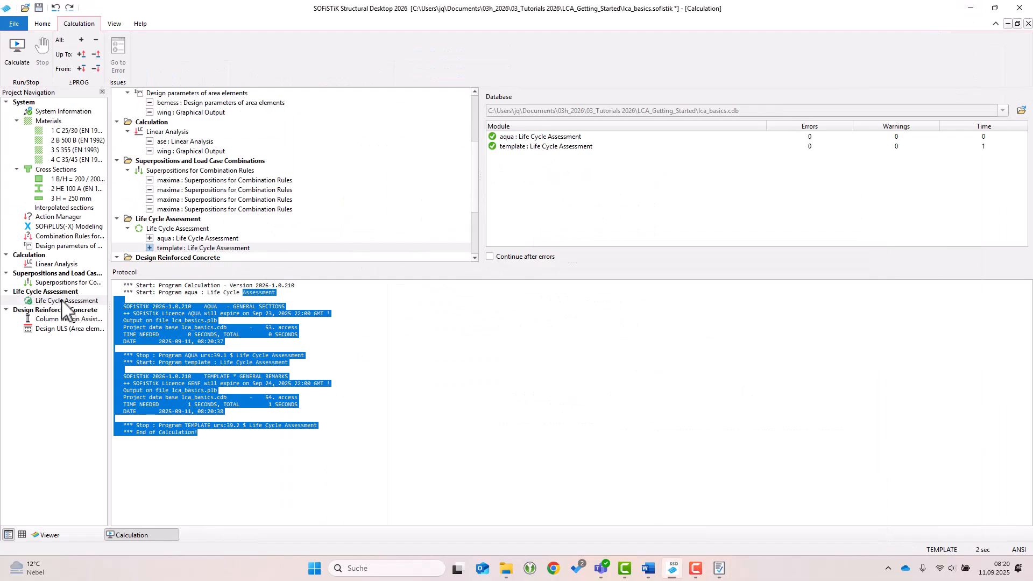
Step: Switch the evaluation of groups back on in the Life Cycle Assessment options and rerun the calculation
double_click(62, 302)
left_click(487, 159)
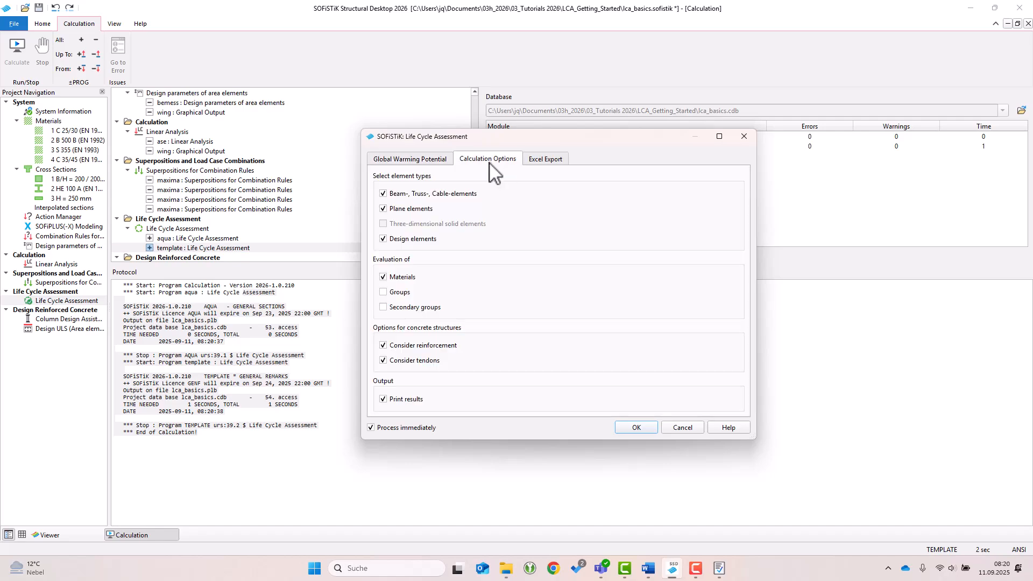
left_click(383, 293)
left_click(636, 428)
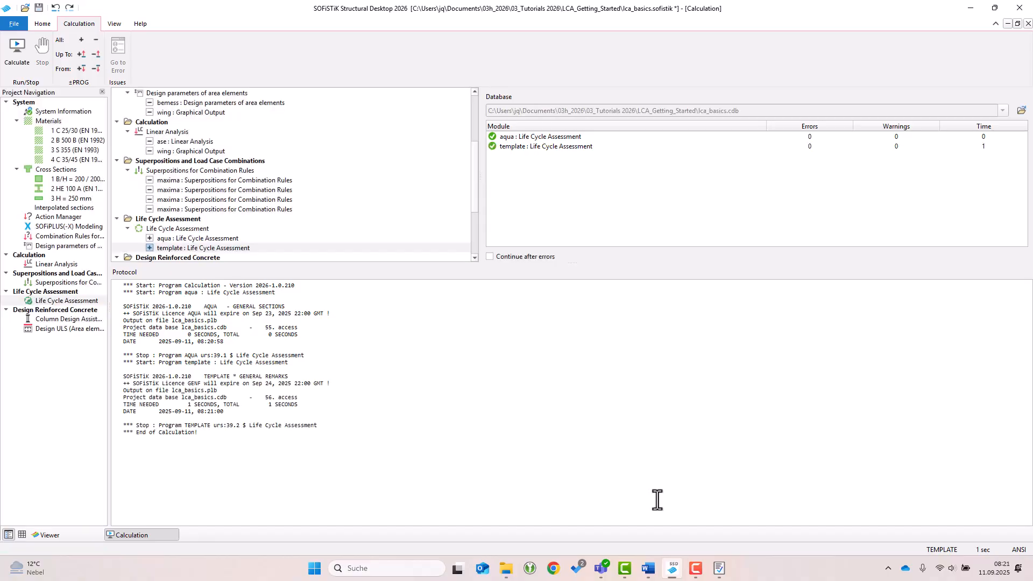
Step: Reload the report in Report Browser and examine the CO2 equivalent tables for groups and materials
left_click(710, 561)
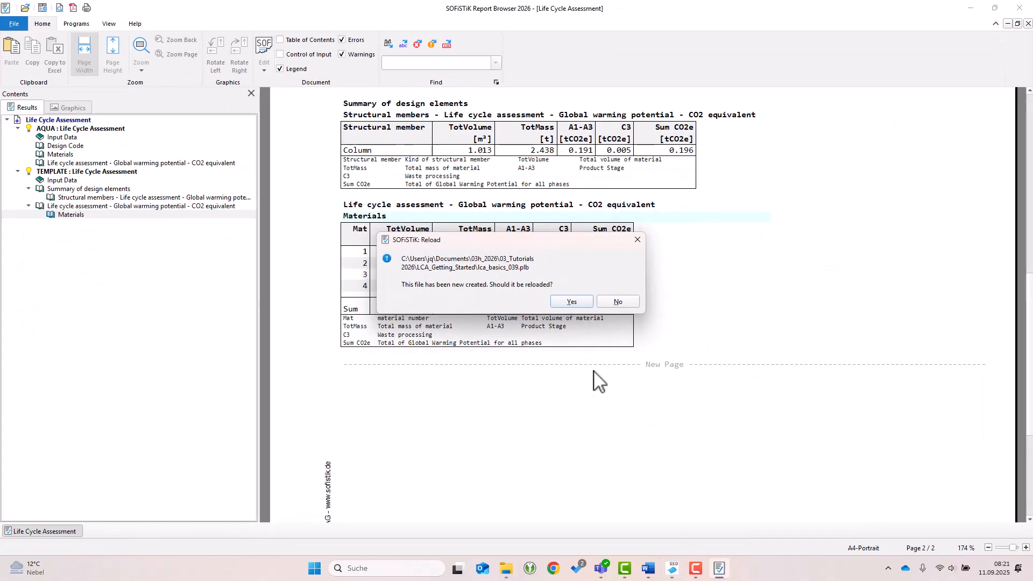
left_click(580, 301)
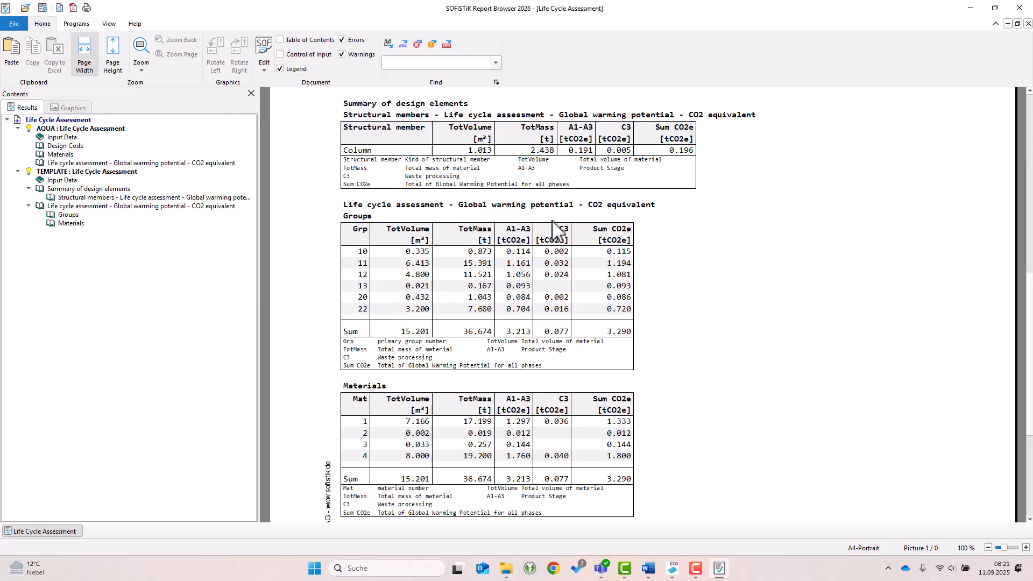
left_click(971, 8)
Step: Show the model in the Viewer with the quick group filter and hide all listed groups
left_click(72, 534)
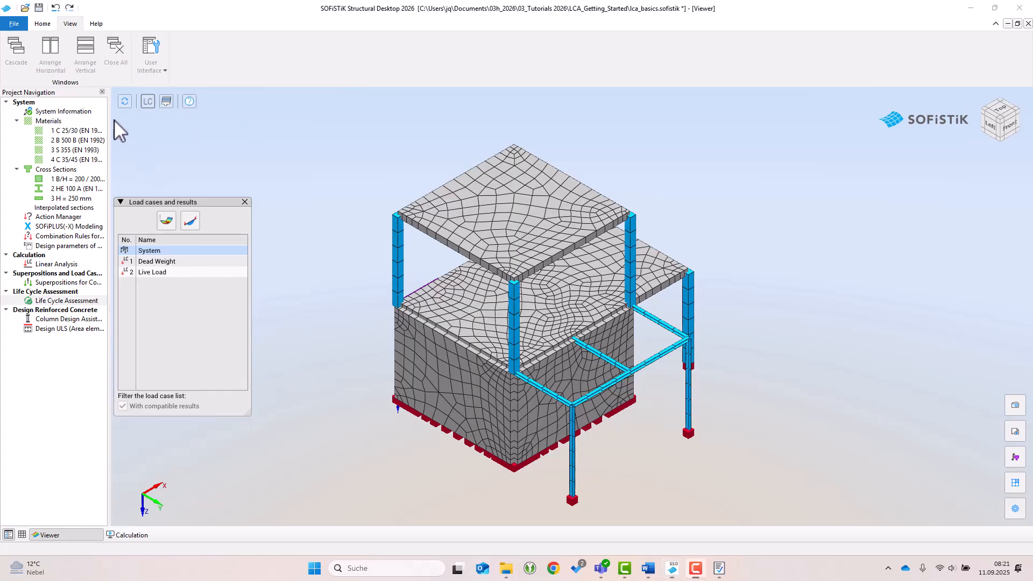
left_click(166, 101)
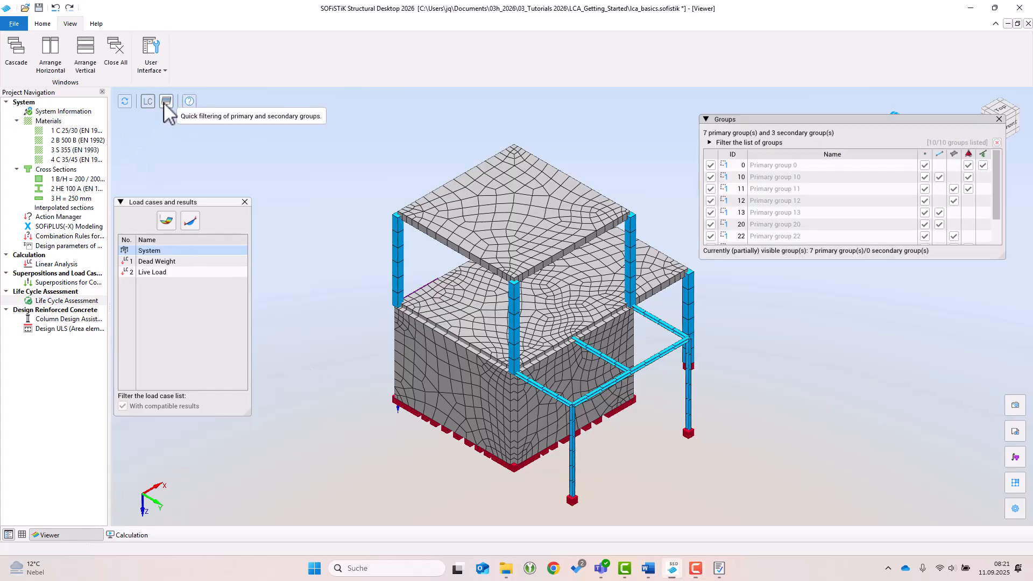
right_click(717, 170)
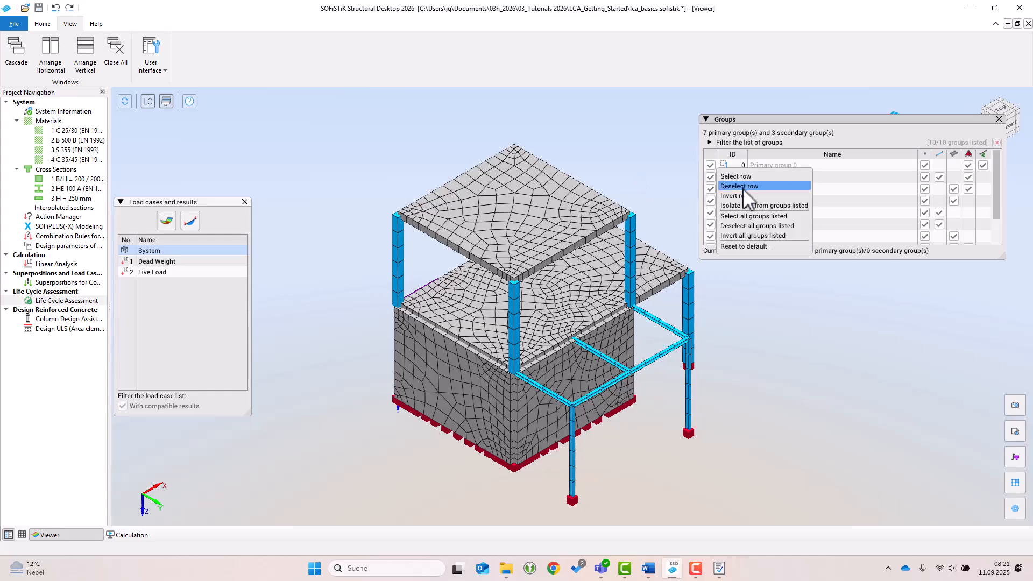
left_click(752, 225)
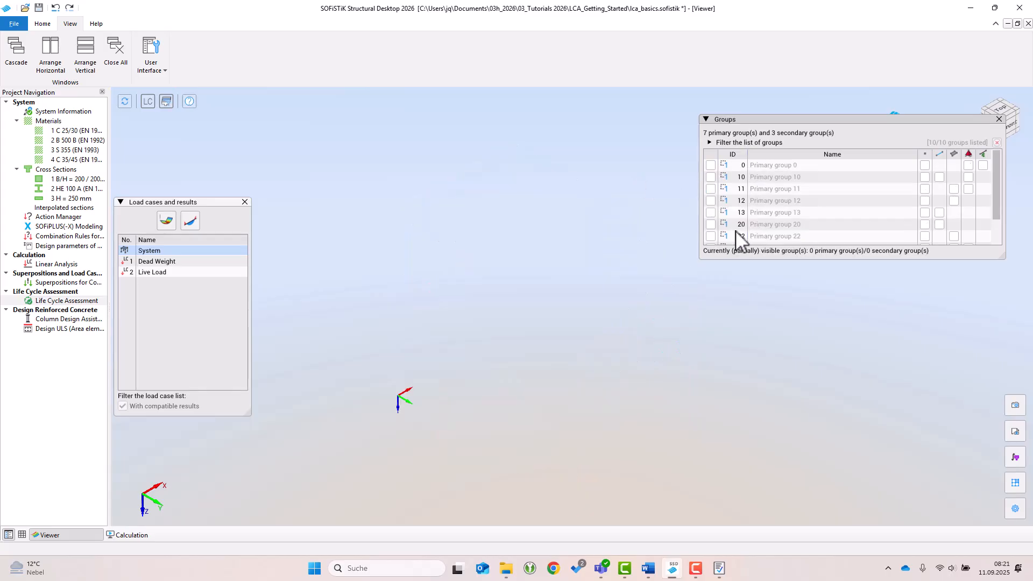
Step: Show primary groups 10, 11, 12, 13, 20 and 22 one after another and look through the secondary groups
left_click(711, 177)
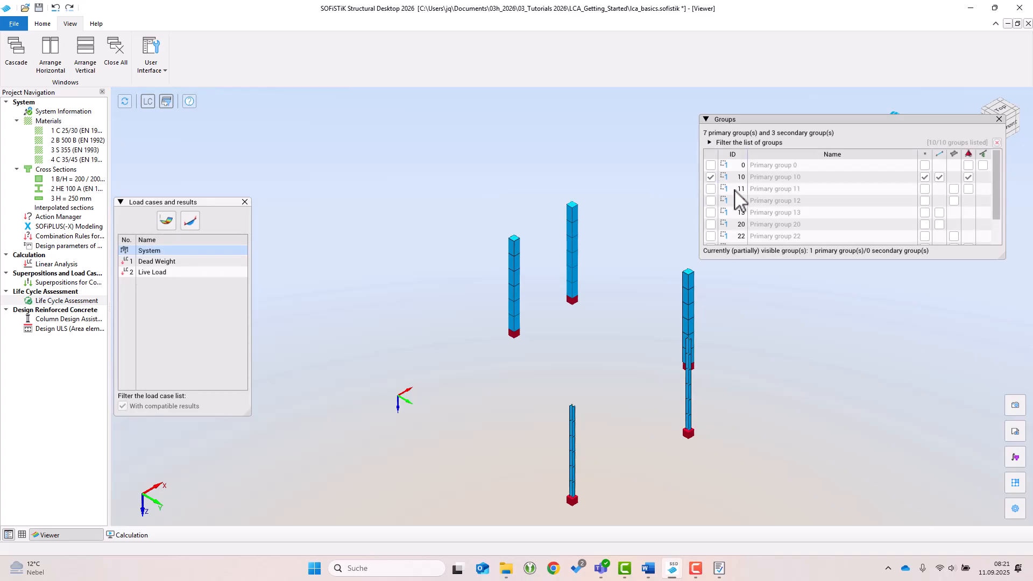
left_click(711, 189)
left_click(711, 201)
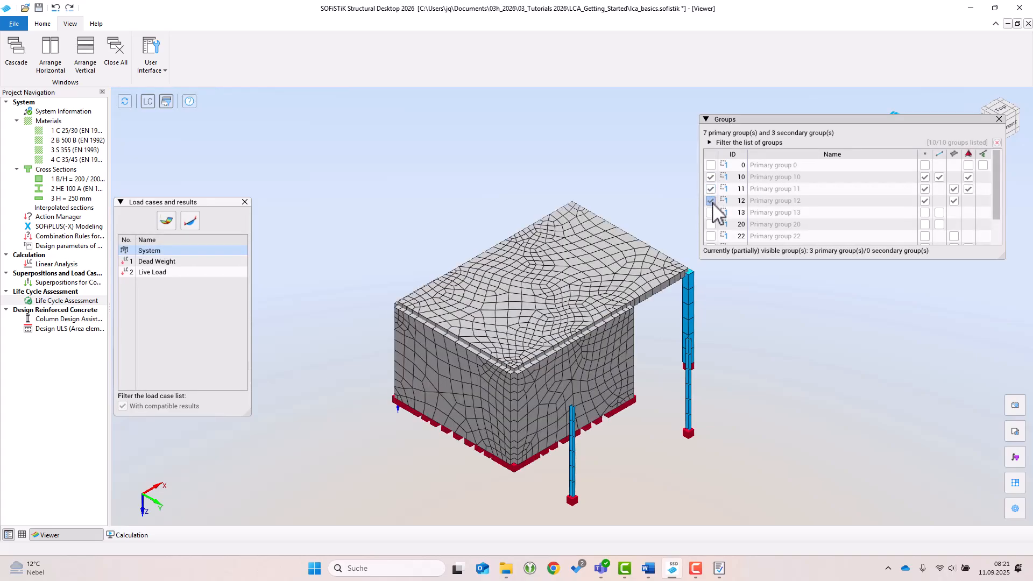
left_click(710, 213)
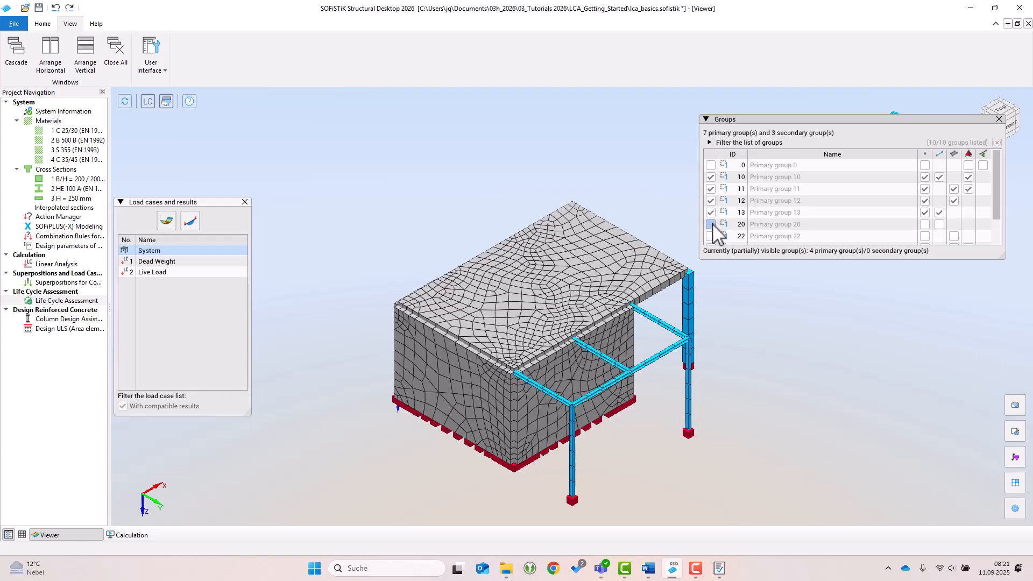
left_click(711, 224)
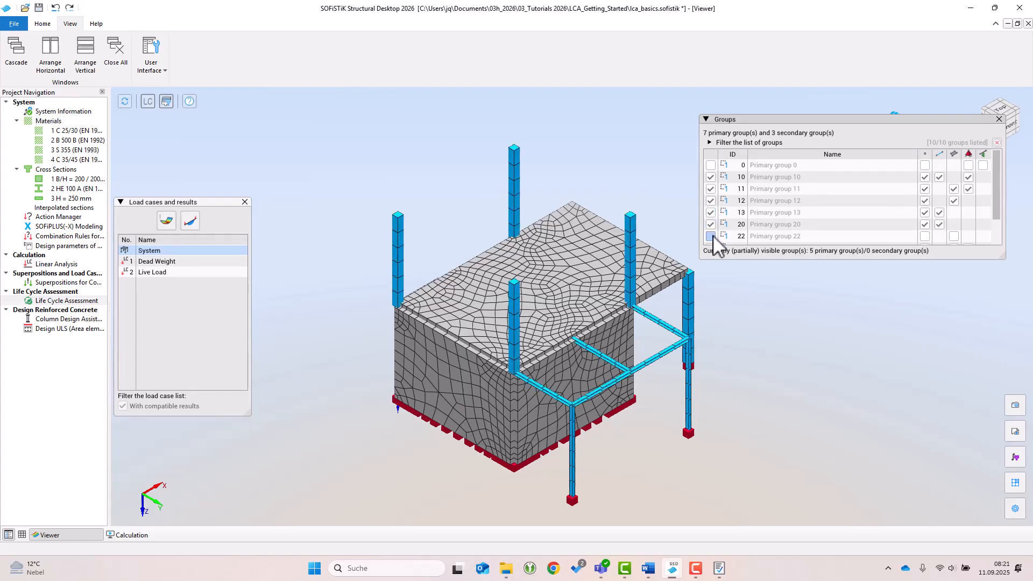
left_click(711, 237)
scroll(740, 221, "down", 1)
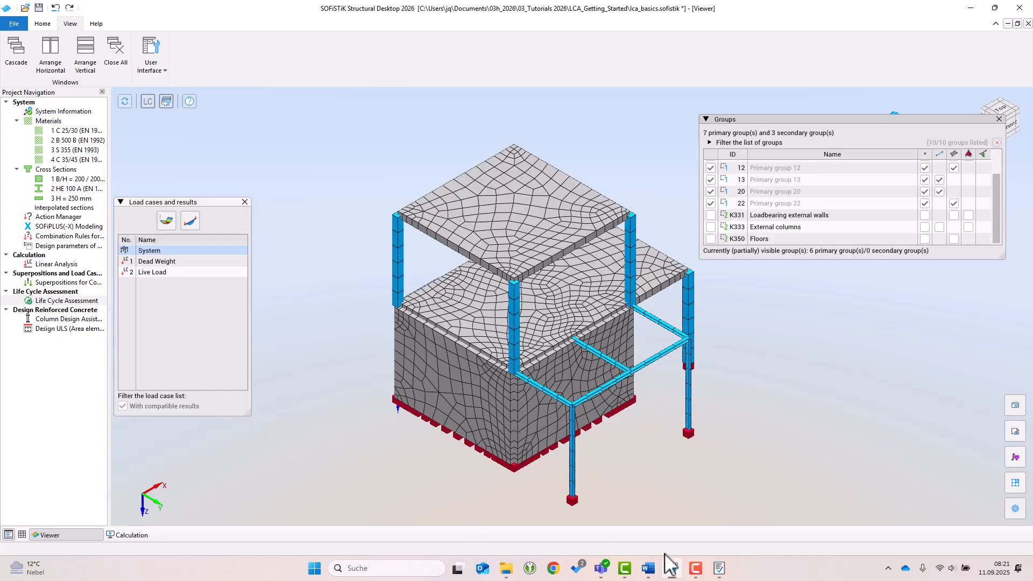
Step: Return to Report Browser and view the Groups table of the Life Cycle Assessment
left_click(721, 572)
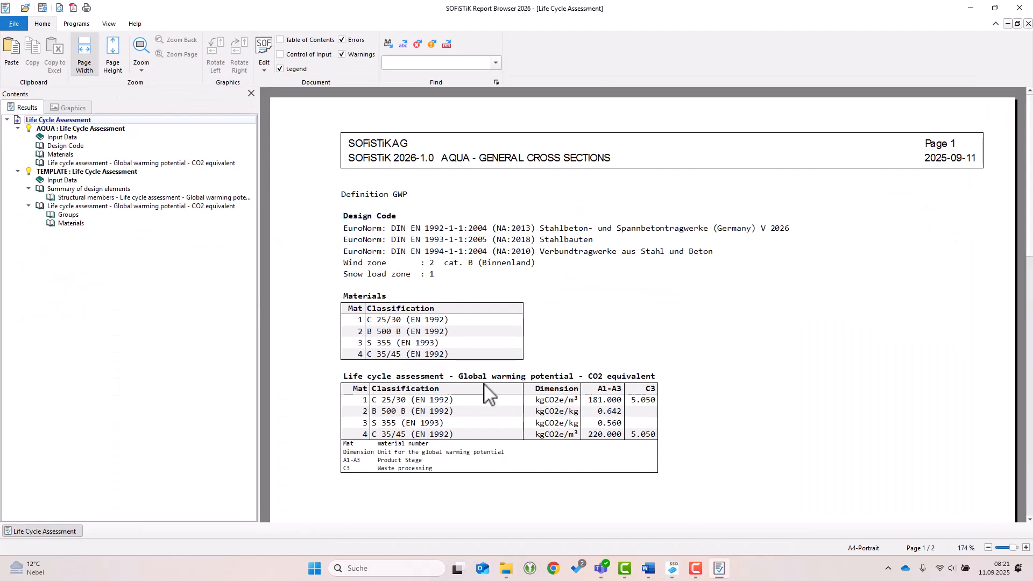
left_click(70, 215)
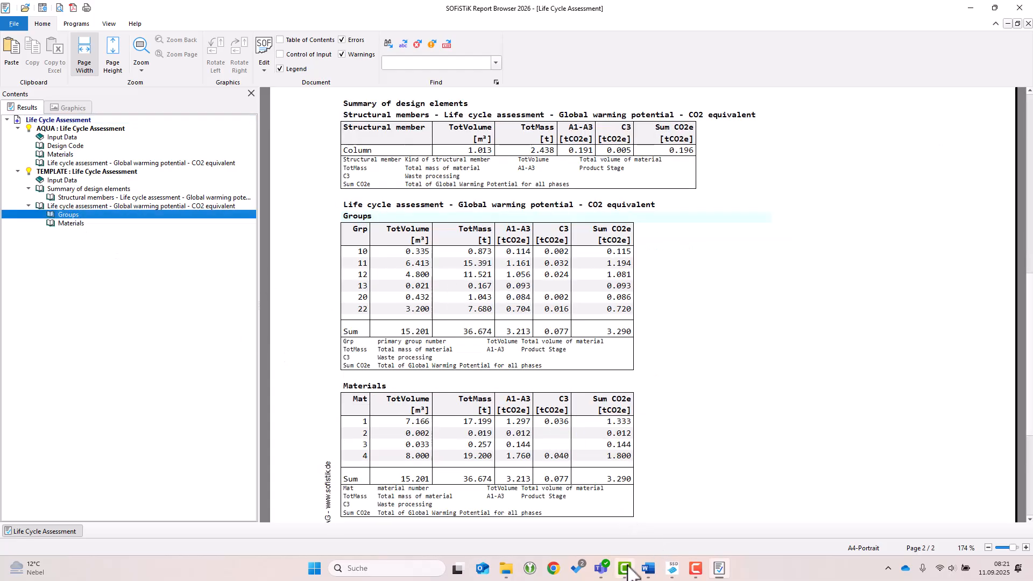
Step: Switch to Structural Desktop, include secondary groups in the Life Cycle Assessment evaluation and run the calculation
mouse_move(629, 572)
left_click(672, 570)
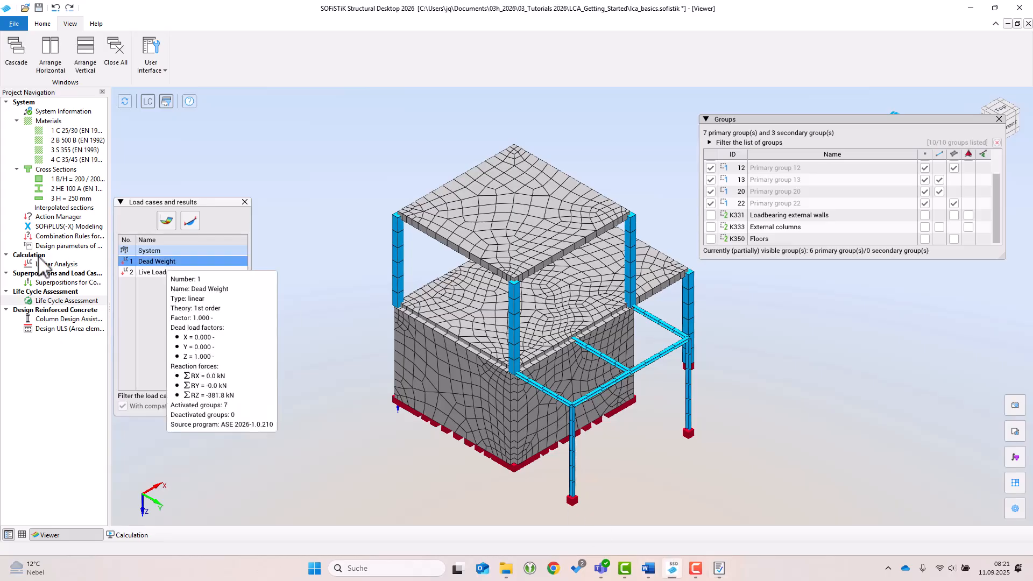
double_click(66, 300)
left_click(484, 159)
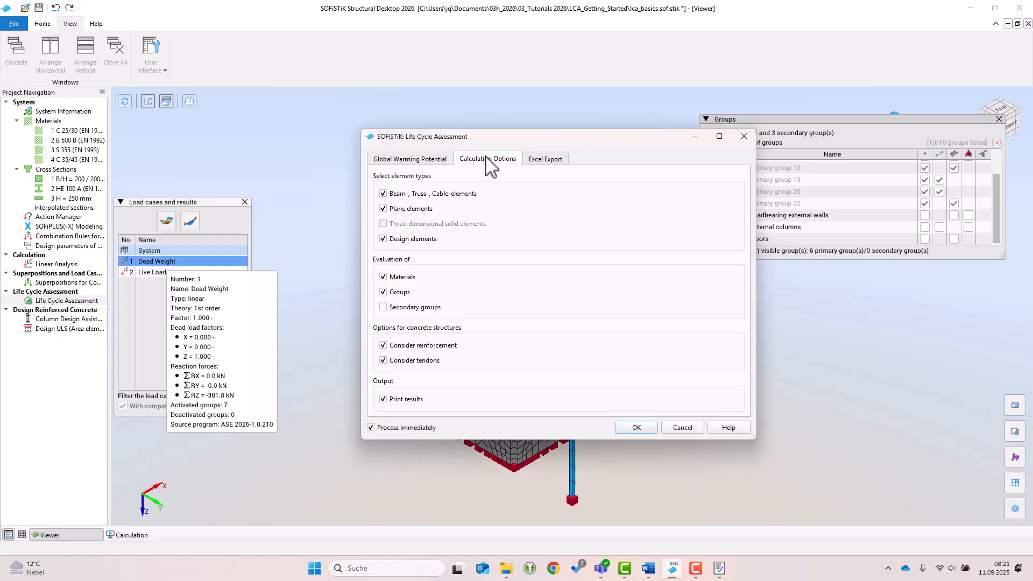
left_click(383, 307)
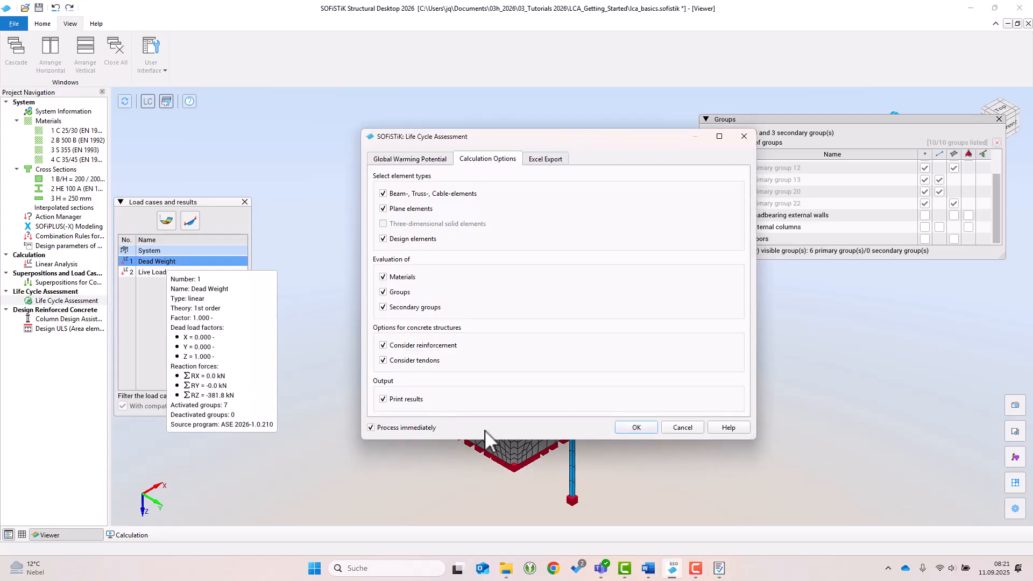
left_click(635, 427)
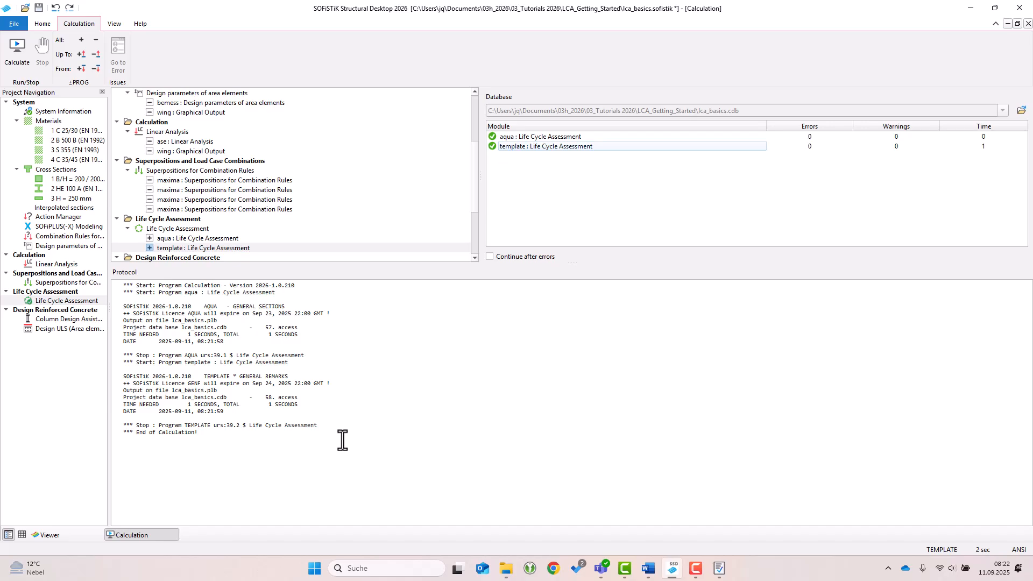
Step: Reload the report in Report Browser and look at the CO2 equivalent tables including the secondary groups
left_click(721, 569)
left_click(561, 302)
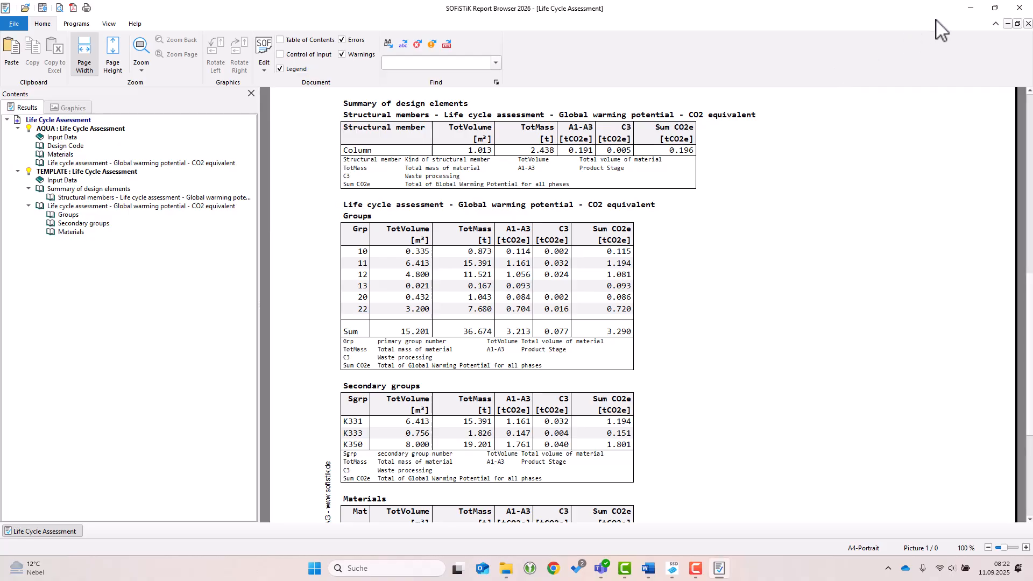
left_click(971, 8)
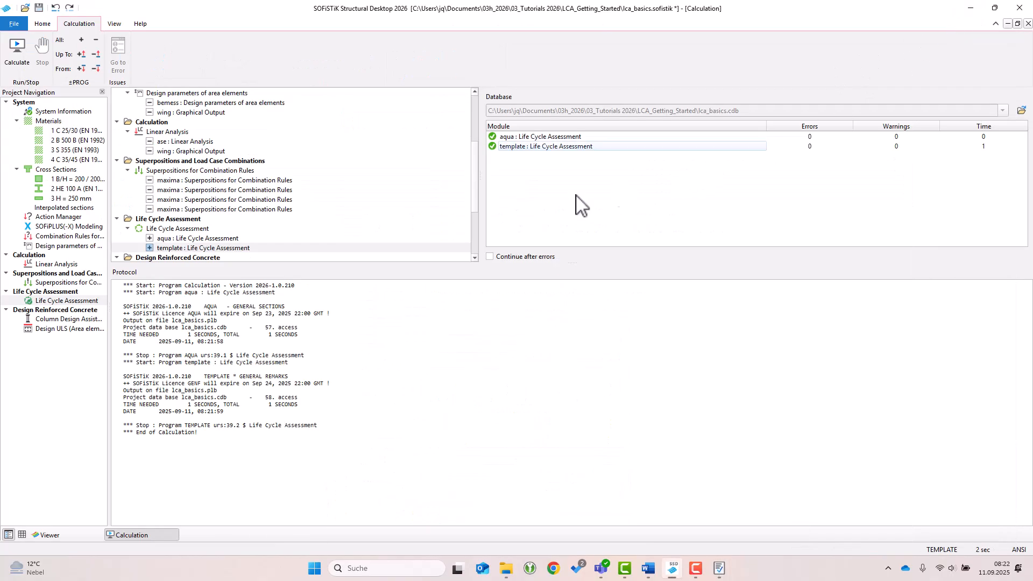
Step: Show the model in the Viewer and hide primary groups 22, 20, 13, 12, 10 and 11
left_click(65, 535)
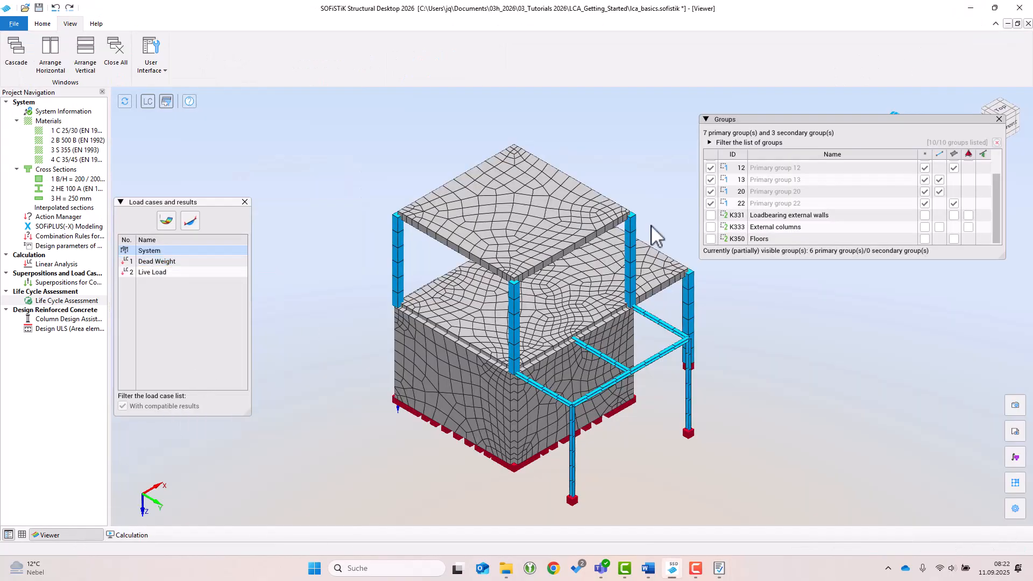
left_click(710, 204)
left_click(710, 192)
left_click(710, 180)
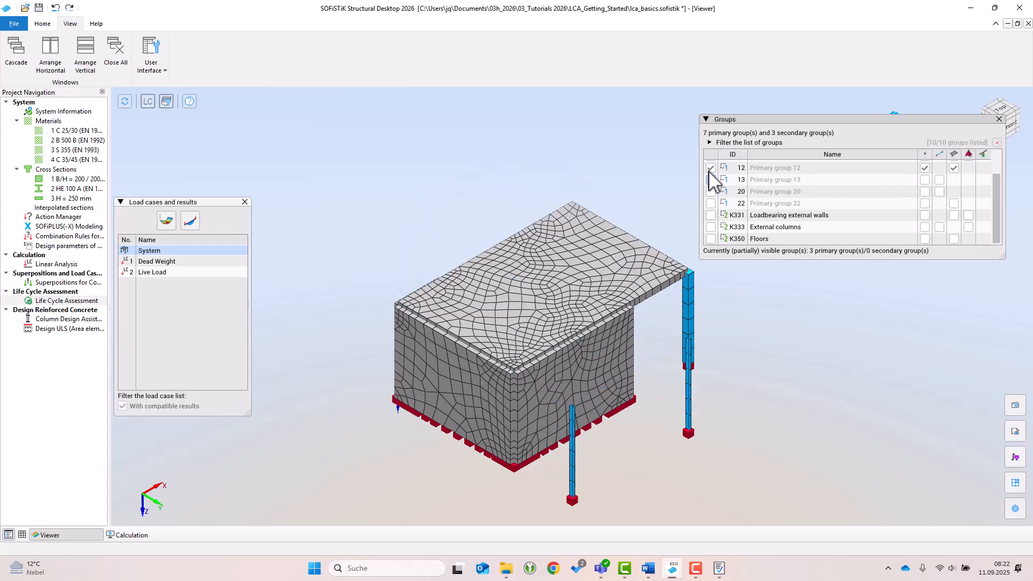
left_click(710, 168)
scroll(712, 183, "up", 1)
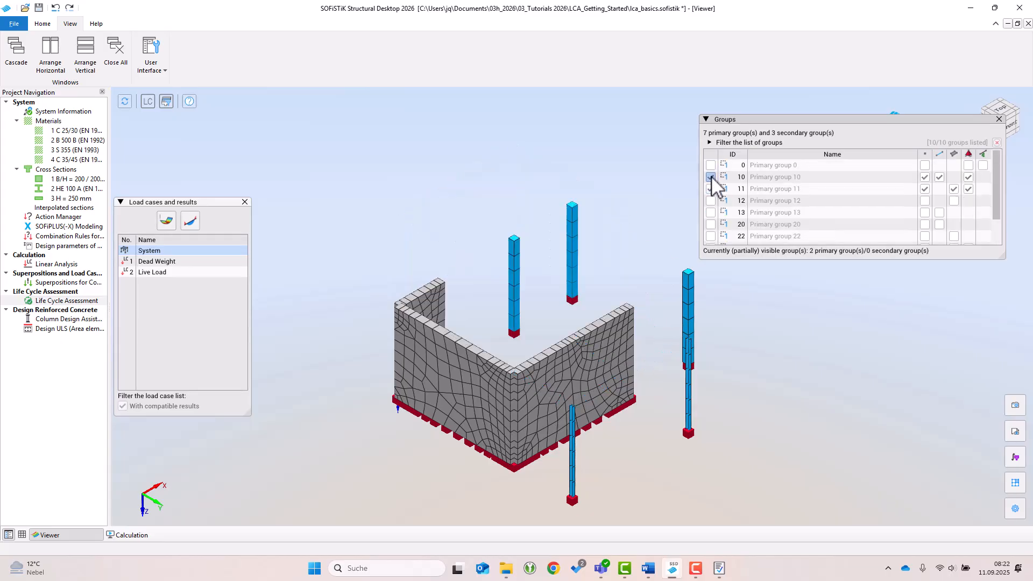
left_click(710, 177)
left_click(710, 189)
Step: Show the secondary groups K331 Loadbearing external walls, K333 External columns and K350 Floors in the model
scroll(747, 220, "down", 2)
left_click(710, 215)
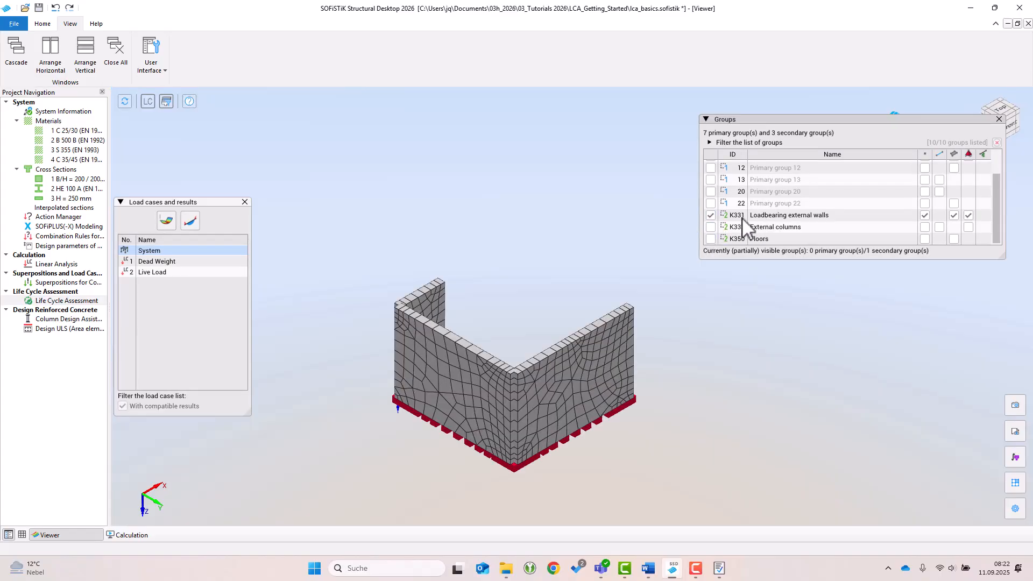
left_click(711, 227)
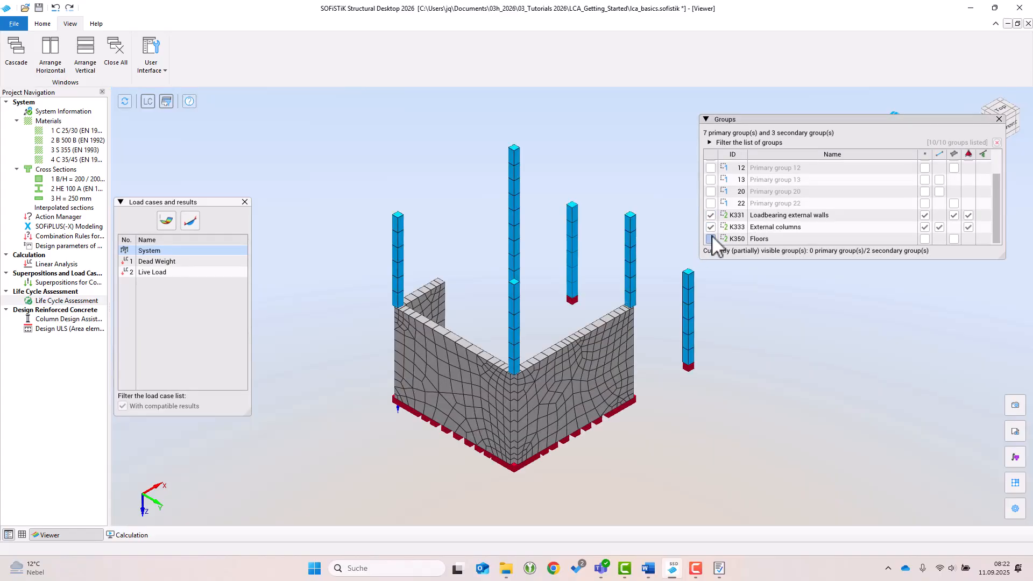
left_click(710, 238)
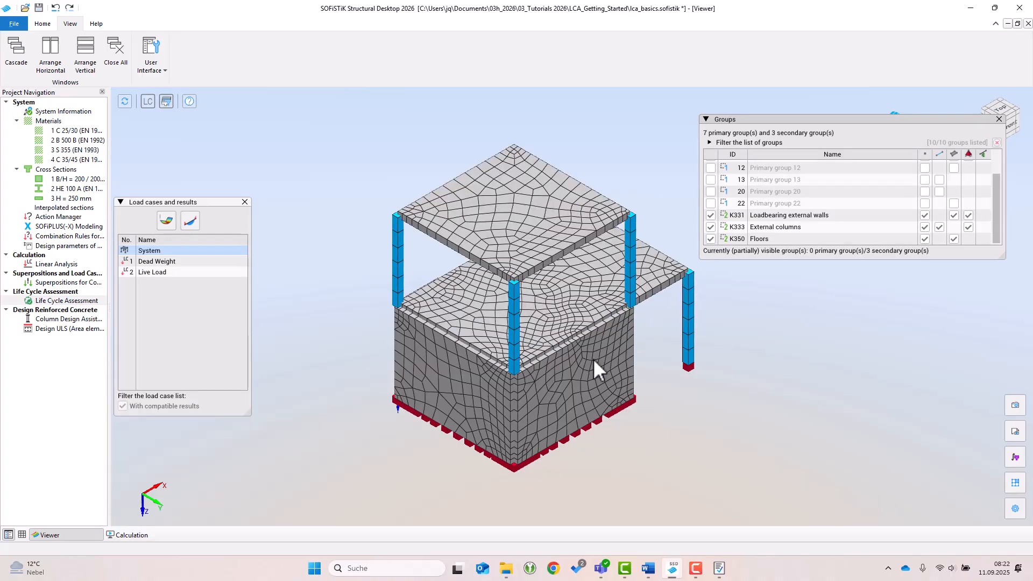
Step: Switch to Report Browser, examine the Secondary groups table of the Life Cycle Assessment and return to Structural Desktop
left_click(718, 569)
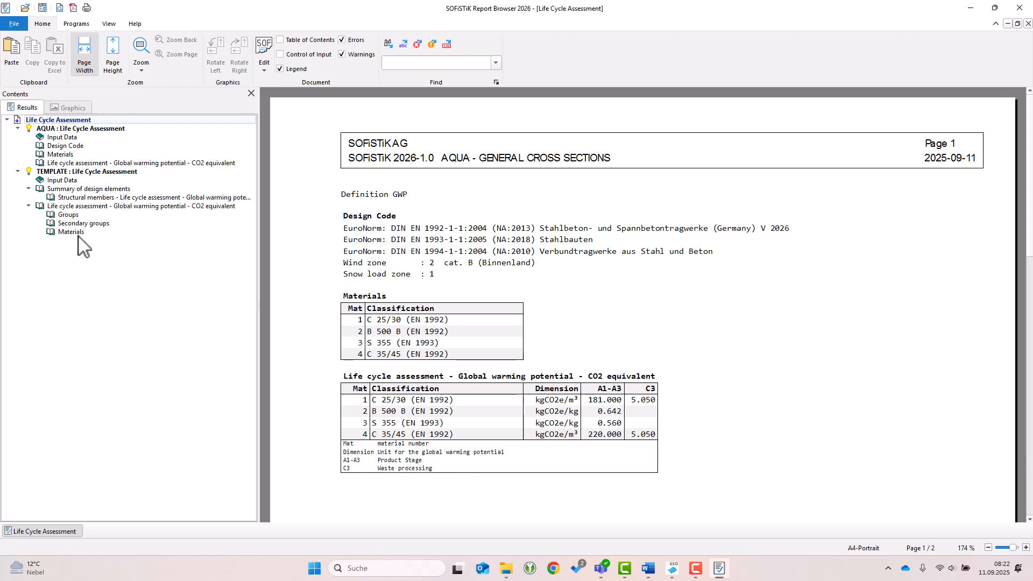
left_click(68, 224)
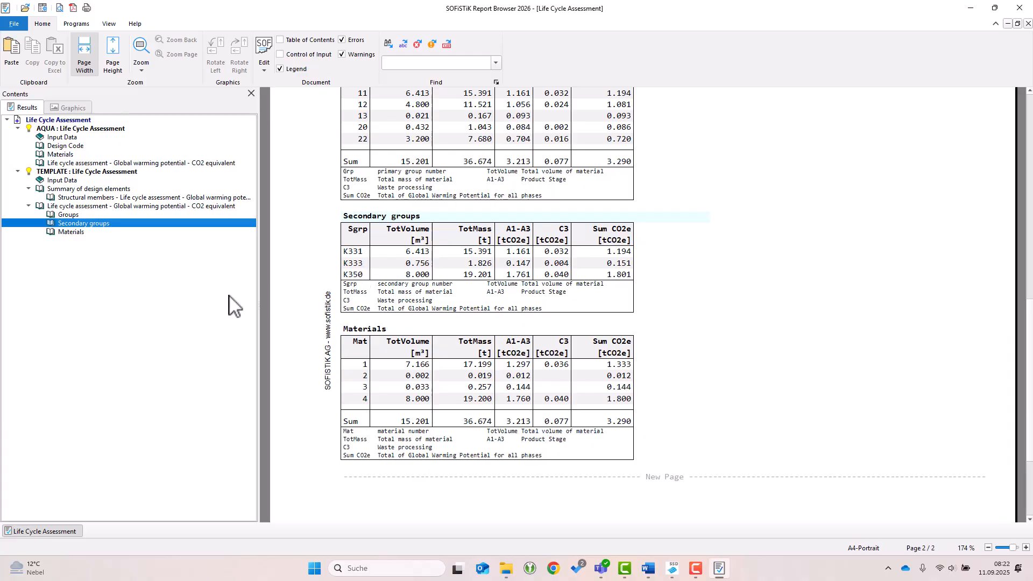
key("alt+Tab")
Step: Turn off the consideration of reinforcement in the Life Cycle Assessment calculation options and run the calculation
double_click(79, 301)
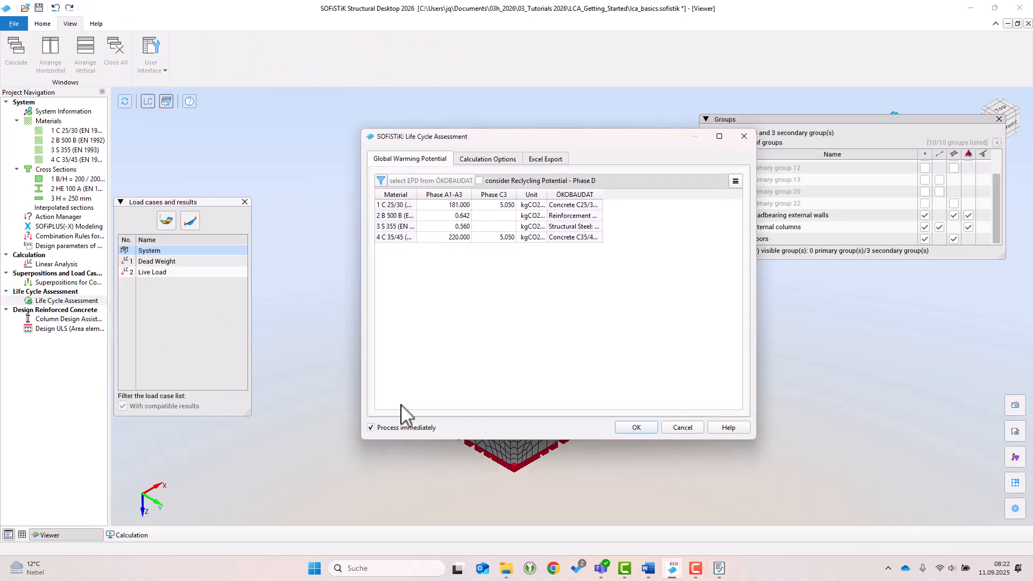
left_click(491, 160)
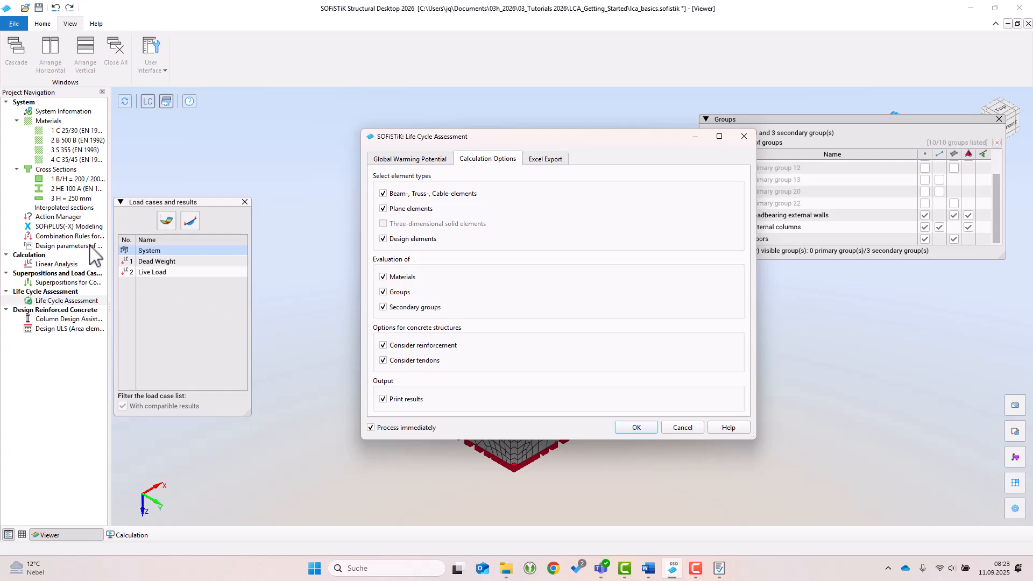
left_click(383, 345)
left_click(626, 426)
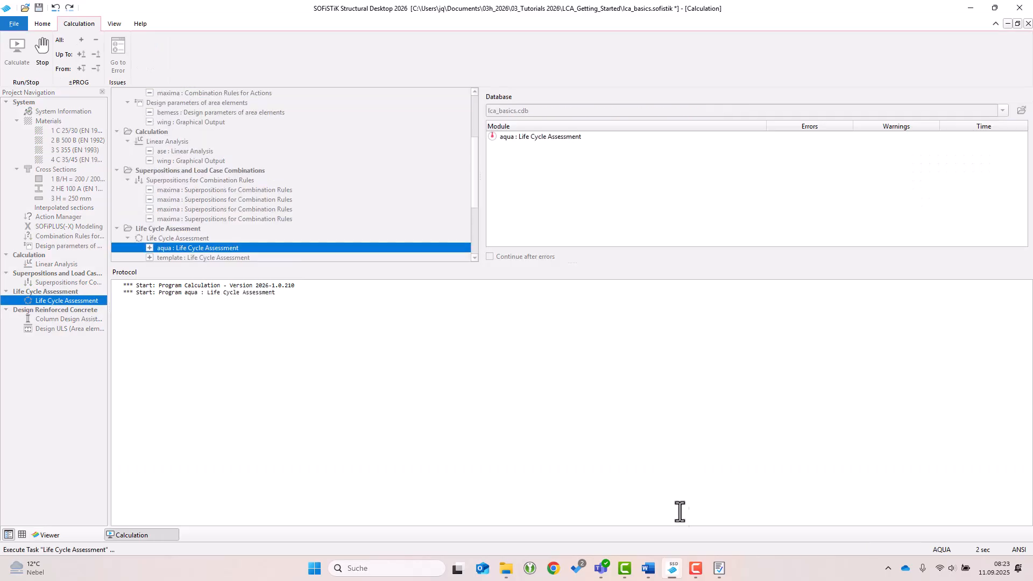
Step: Reload the report in Report Browser and compare the group, secondary group and material tables calculated without reinforcement
mouse_move(720, 575)
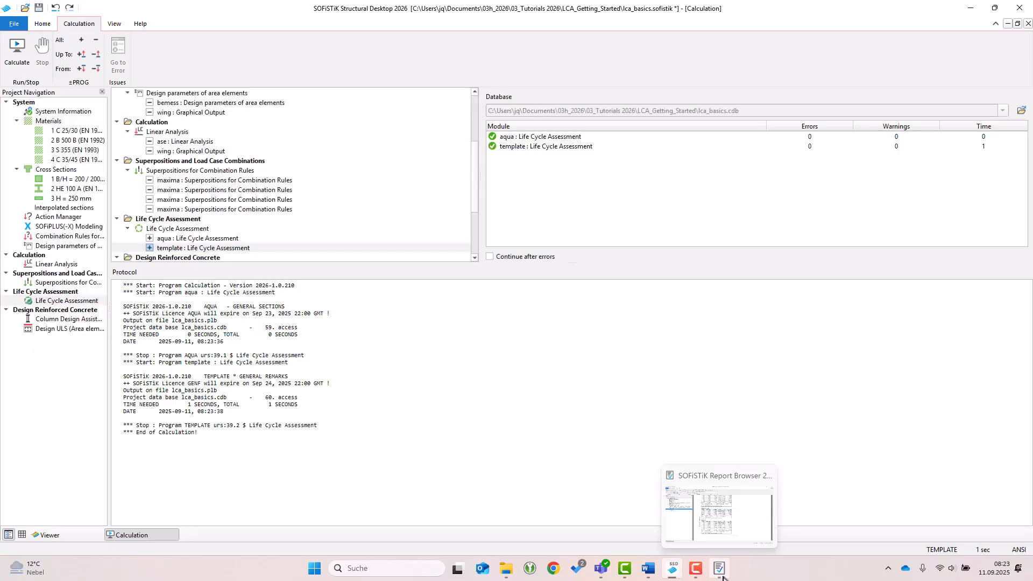
left_click(720, 571)
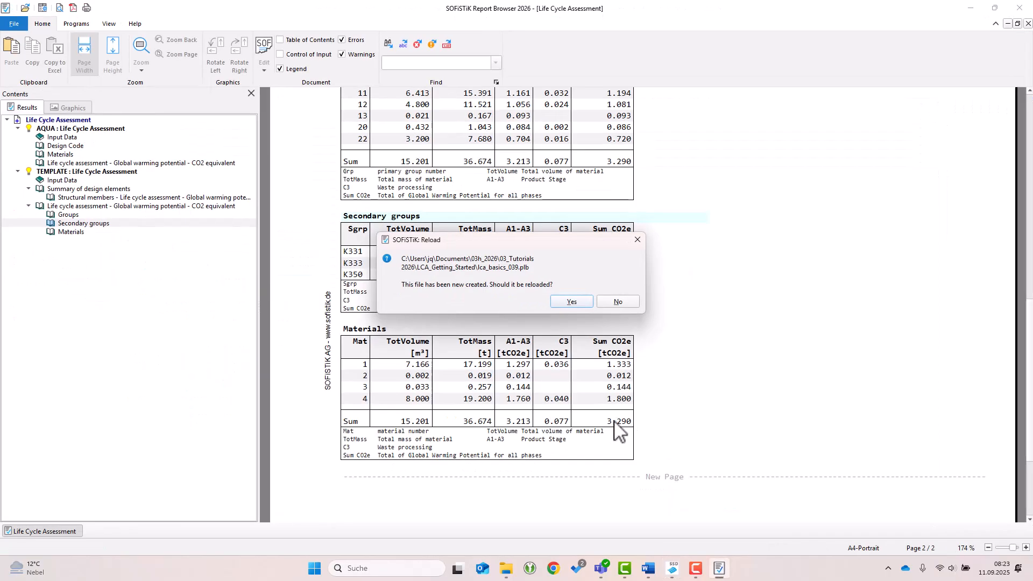
left_click(583, 302)
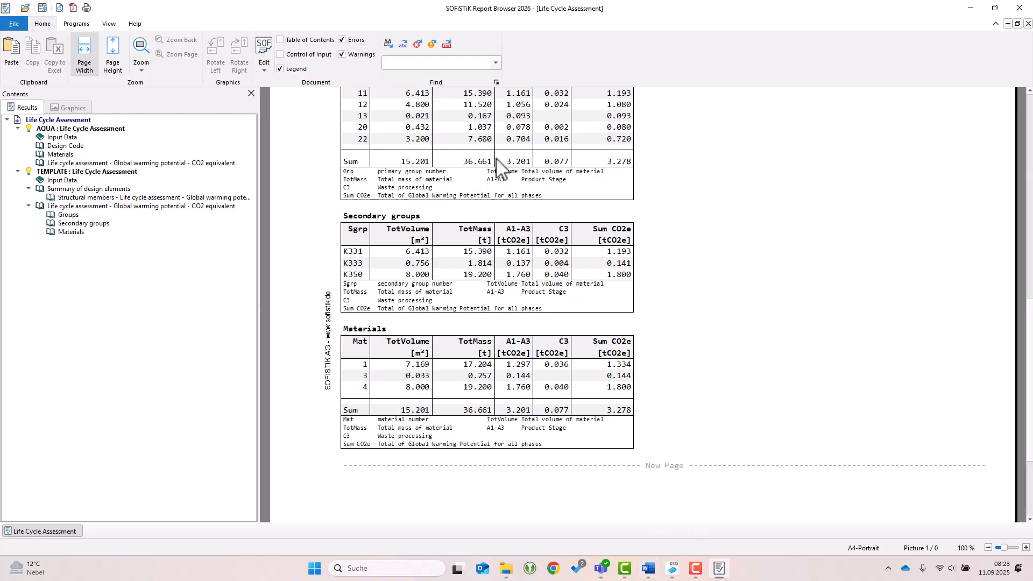
left_click(971, 7)
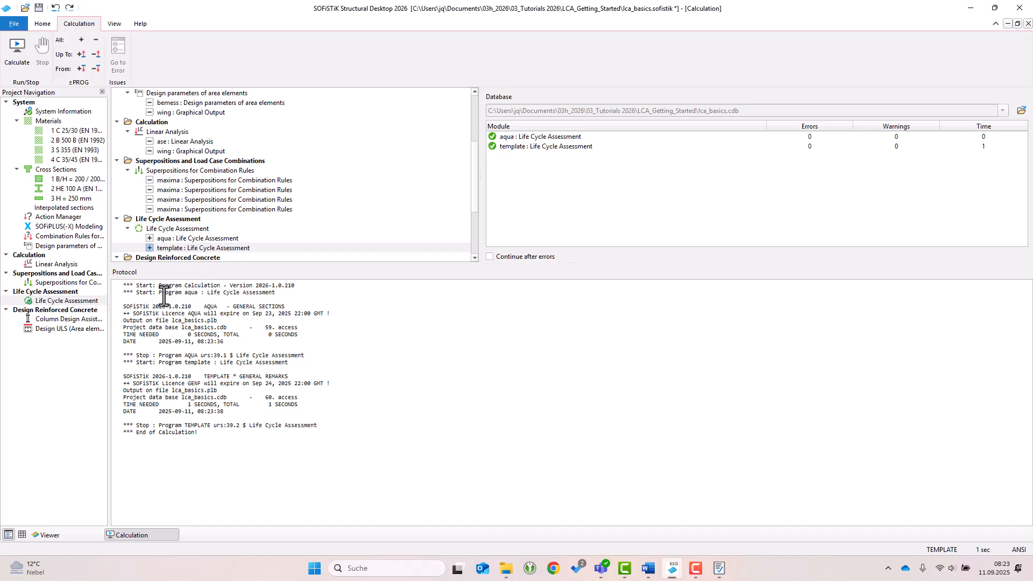
Step: Consider reinforcement again, turn off the printing of results and rerun the Life Cycle Assessment
double_click(66, 301)
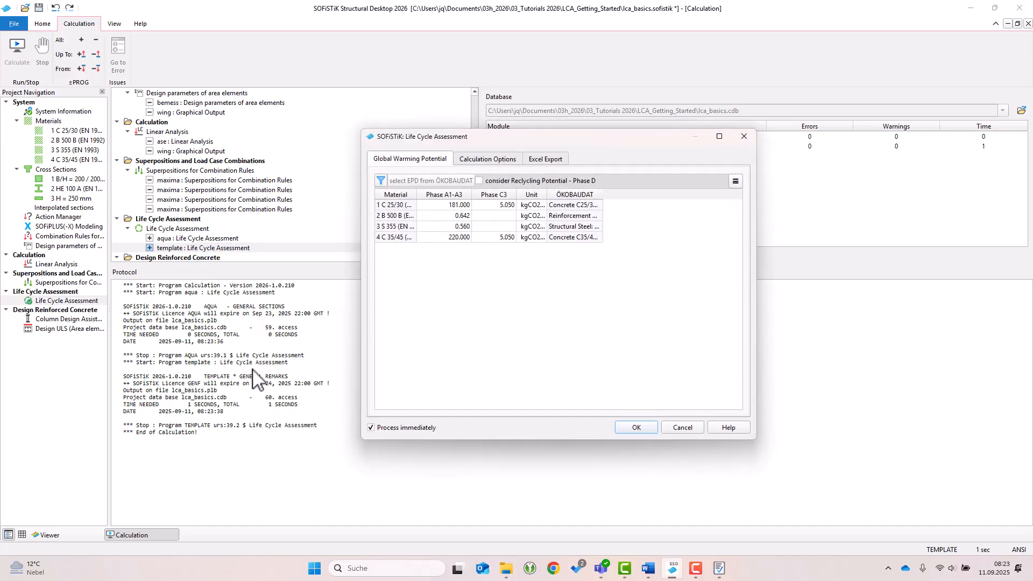
left_click(487, 158)
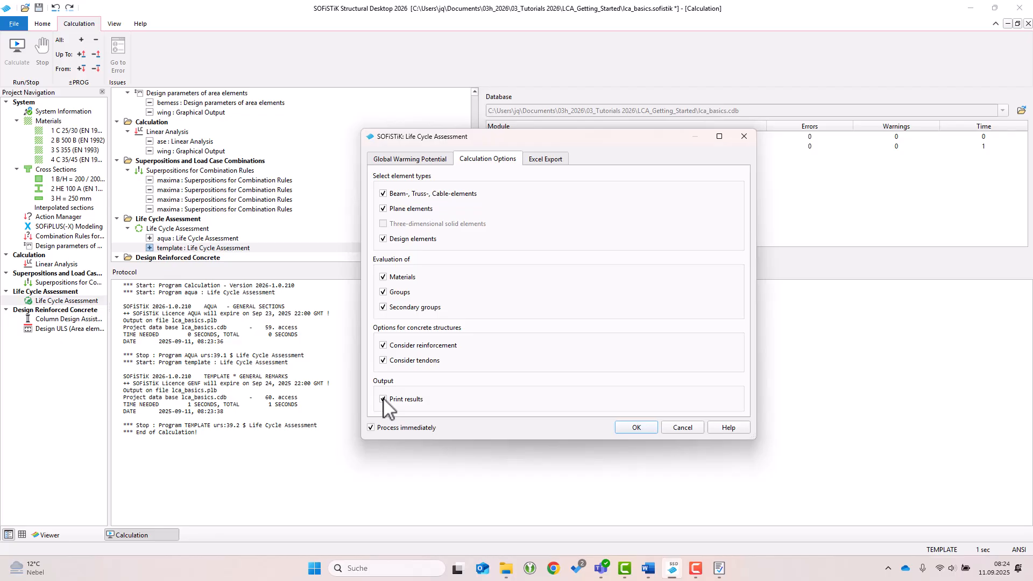
left_click(383, 399)
left_click(636, 428)
Step: Reload the report in Report Browser to check the output with result printing turned off
mouse_move(721, 570)
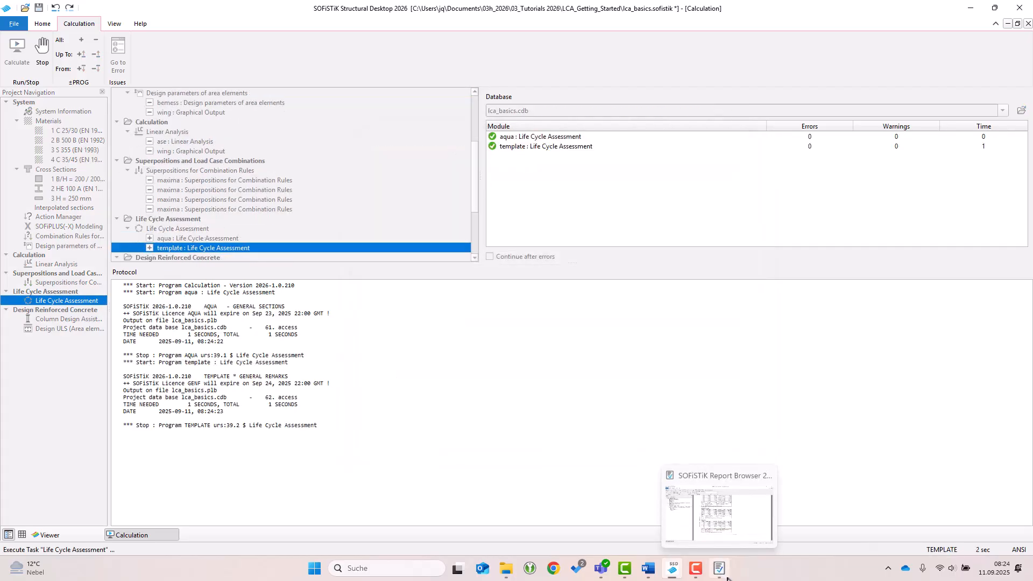
left_click(700, 511)
left_click(572, 301)
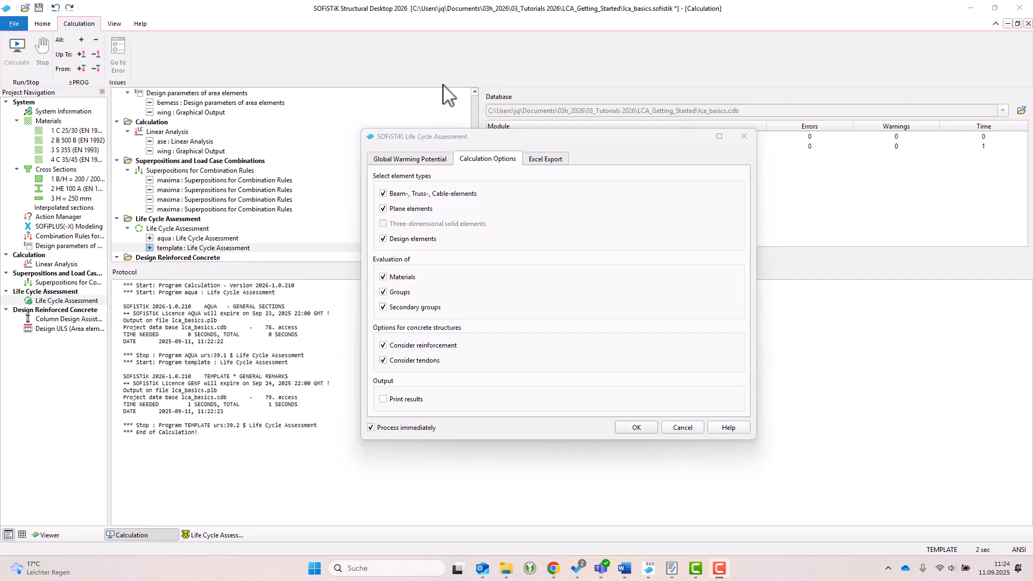
Step: Enable the Excel export to lca_basics.xlsx for model variant 1 titled "test" and run the Life Cycle Assessment
left_click(543, 159)
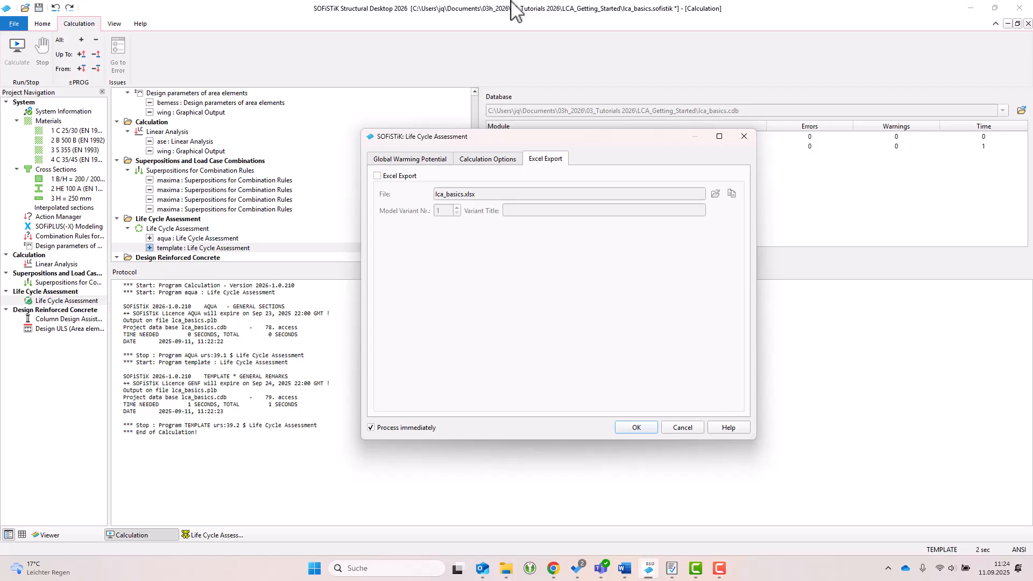
left_click(377, 176)
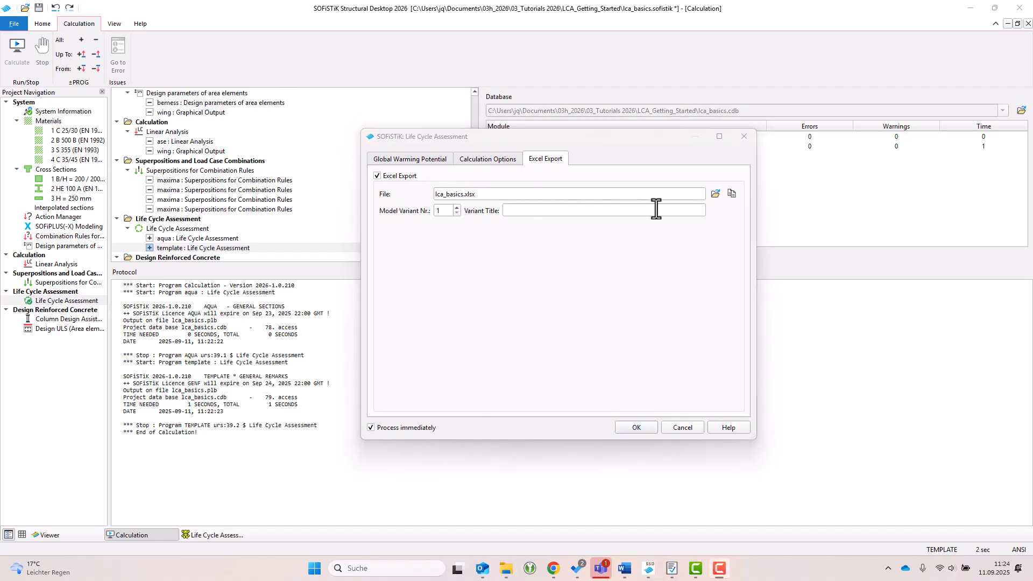
left_click(714, 200)
left_click(530, 212)
type("test")
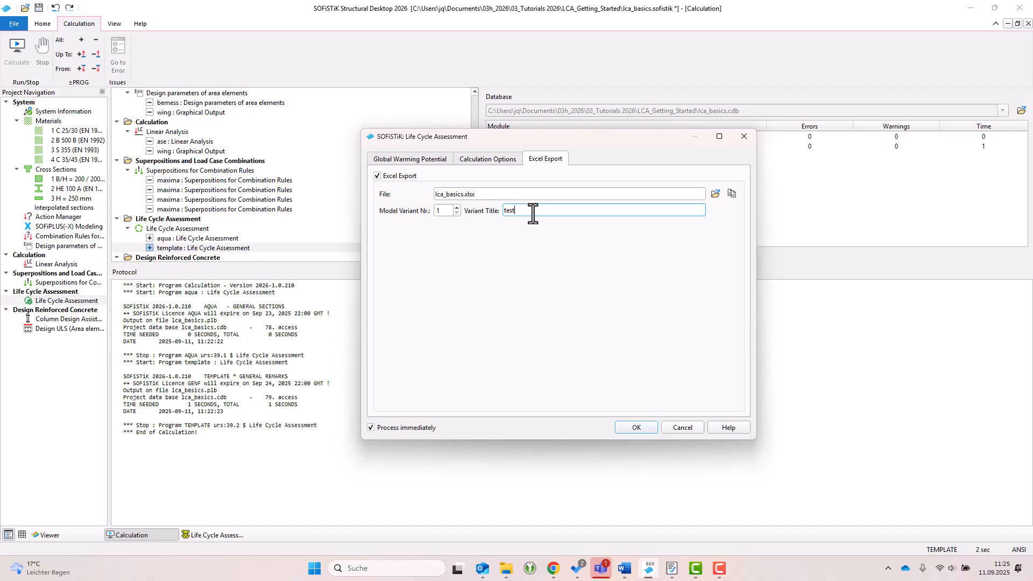
left_click(636, 428)
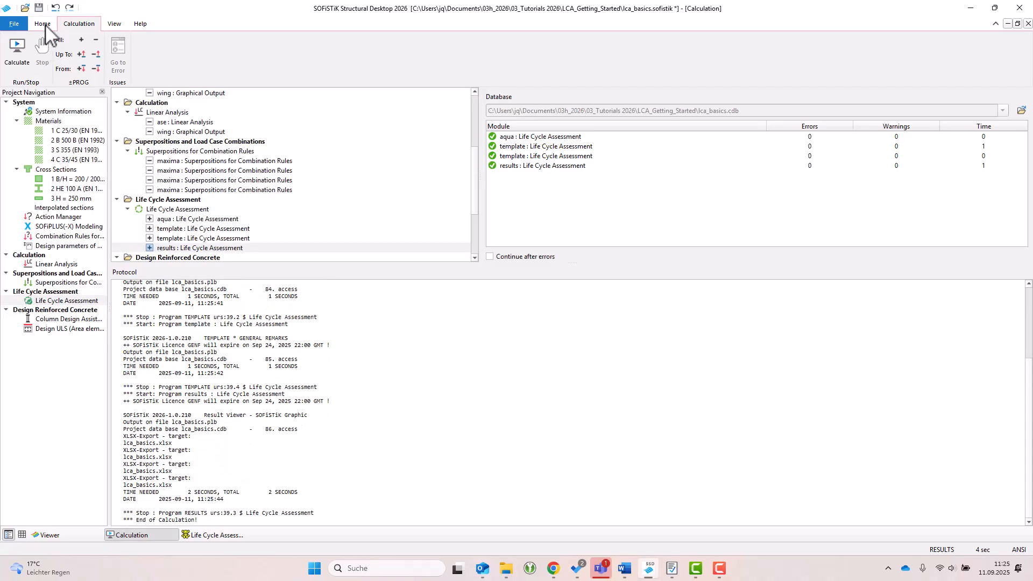
Step: Open the exported workbook lca_basics.xlsx in Excel from the Life Cycle Assessment task
left_click(45, 25)
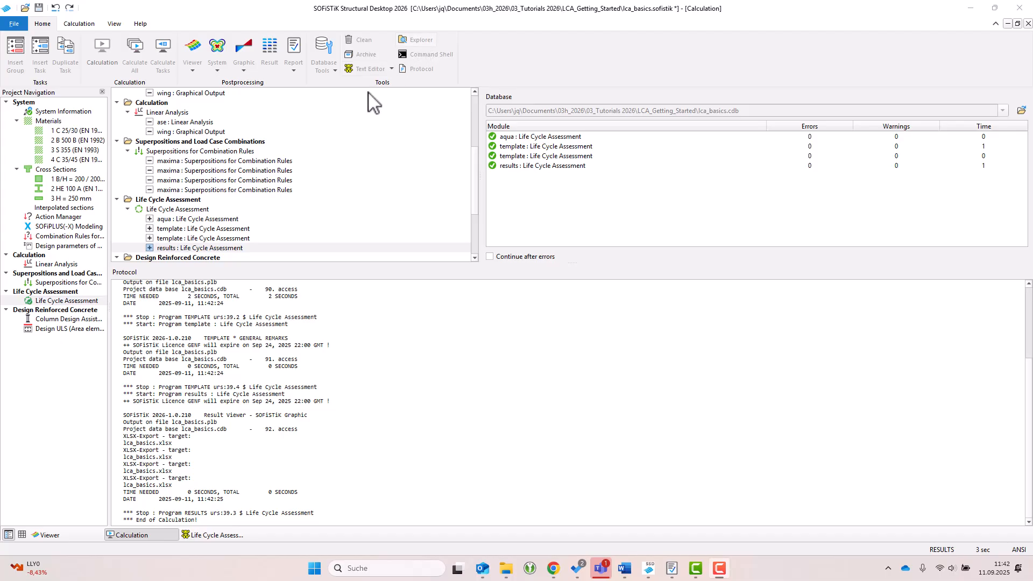
right_click(70, 302)
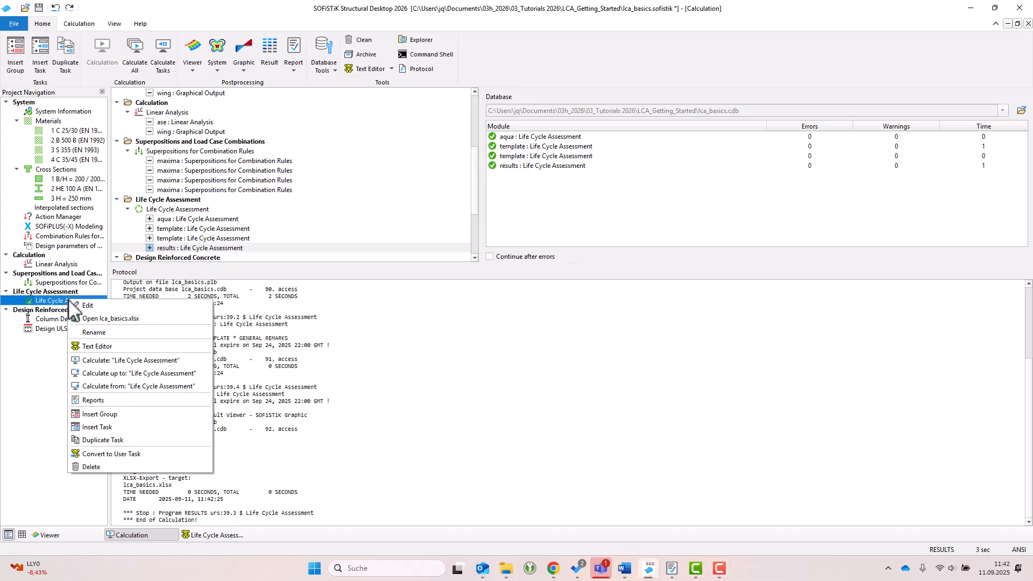
left_click(106, 319)
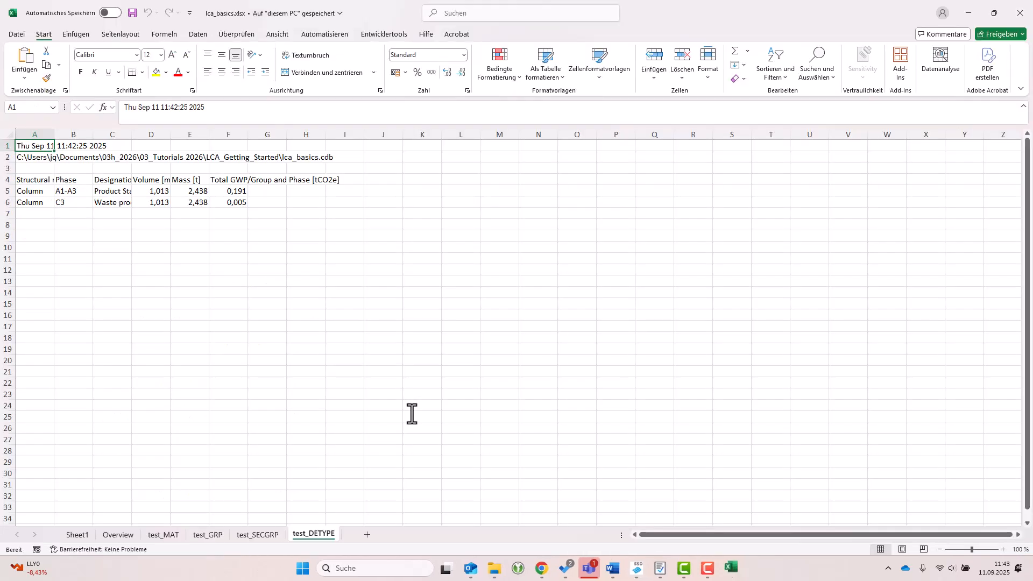
Step: Look through the Overview, test_MAT, test_GRP and test_SECGRP sheets of the exported workbook
left_click(118, 535)
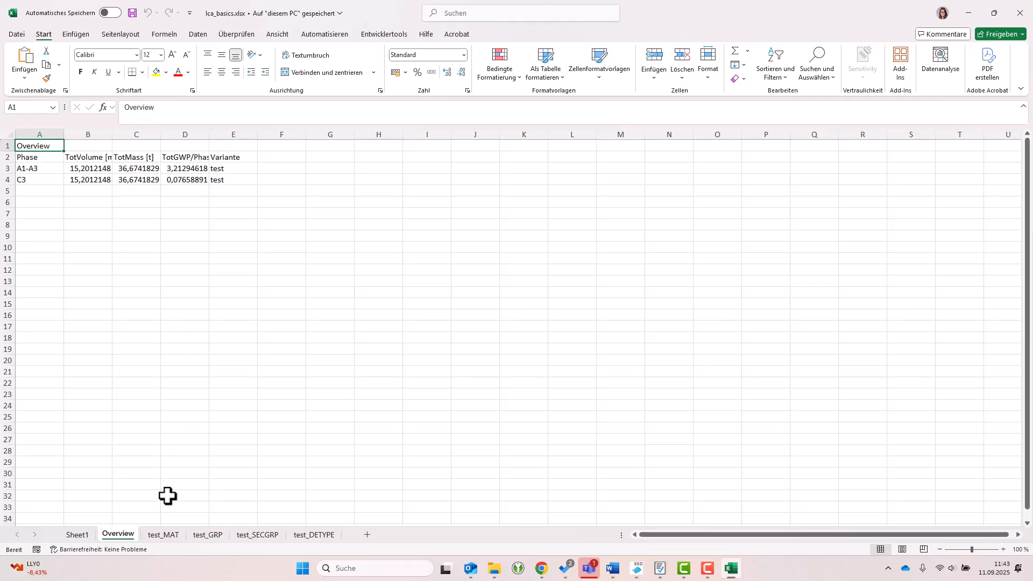
left_click(173, 534)
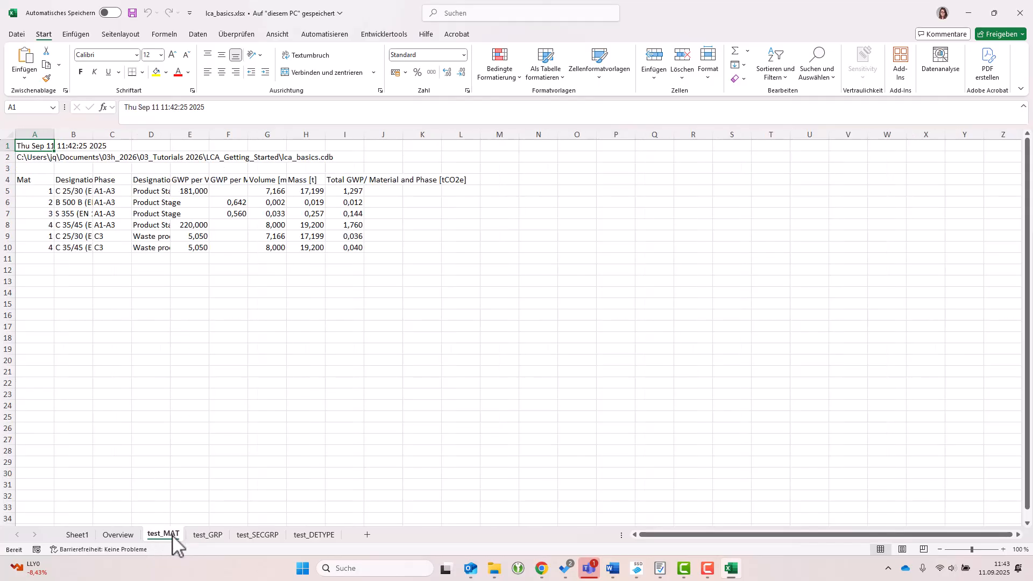
left_click(208, 537)
left_click(259, 537)
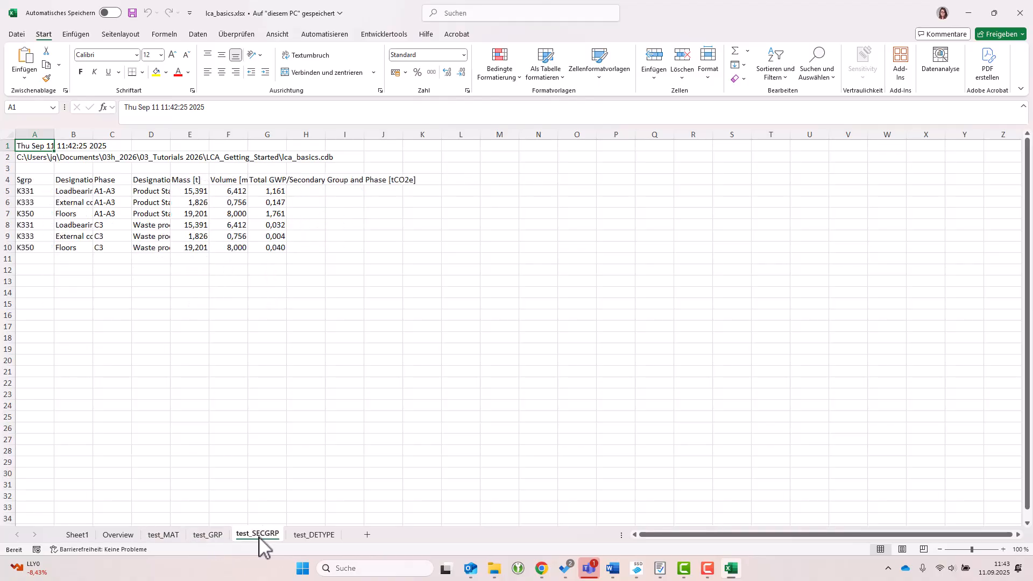
Step: Check the test_DETYPE sheet of the exported workbook and close the workbook
left_click(315, 536)
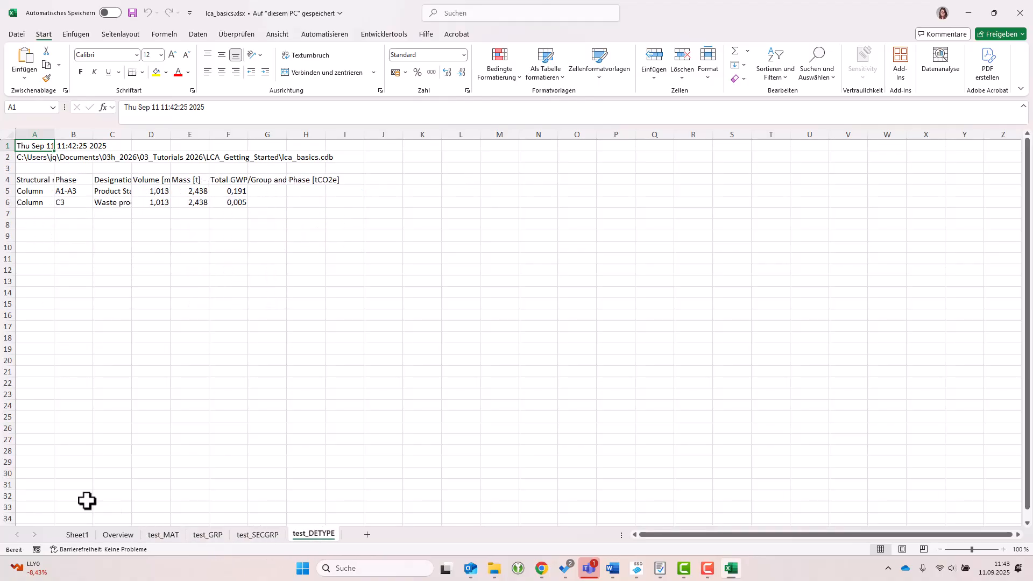
left_click(1020, 12)
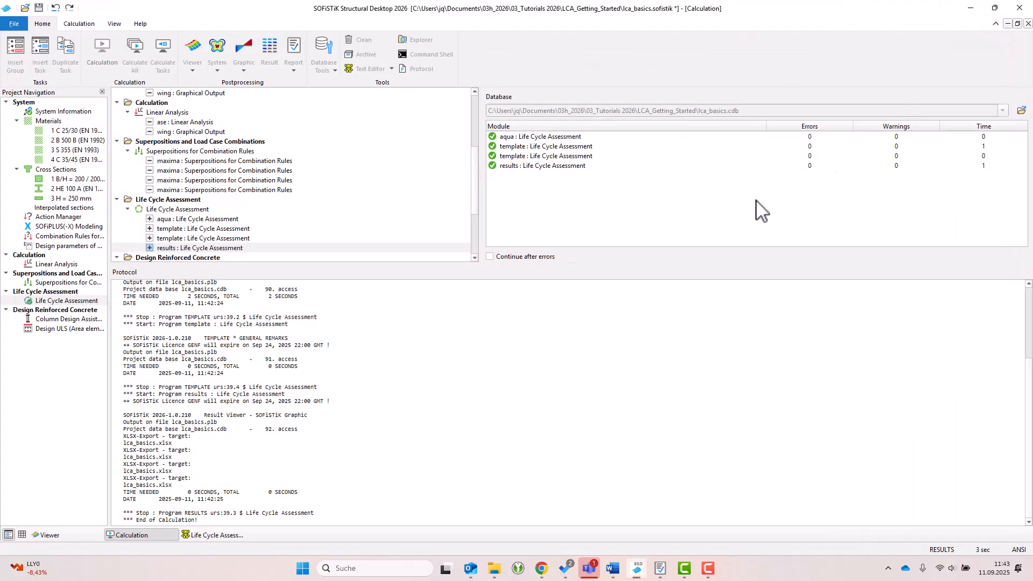
Step: Reopen the Life Cycle Assessment task and base its Excel export file on the template Template_LCA_ENG.xlsx
double_click(58, 300)
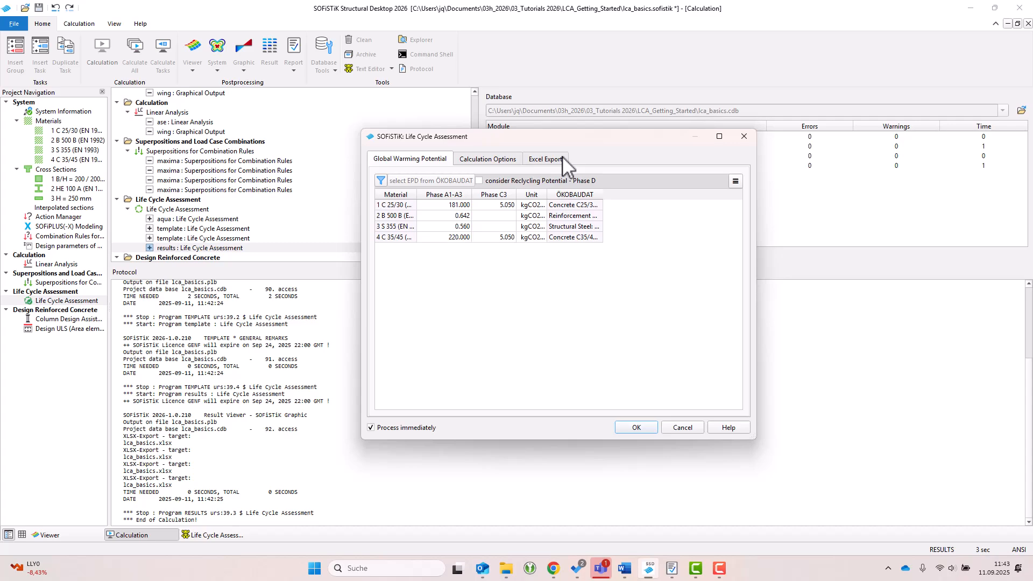
left_click(546, 159)
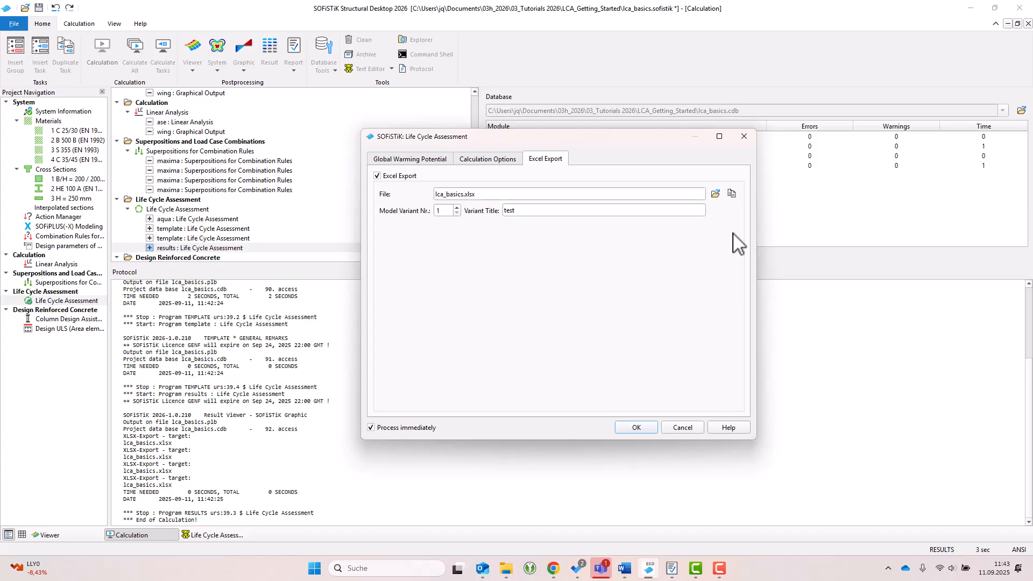
left_click(732, 194)
left_click(359, 226)
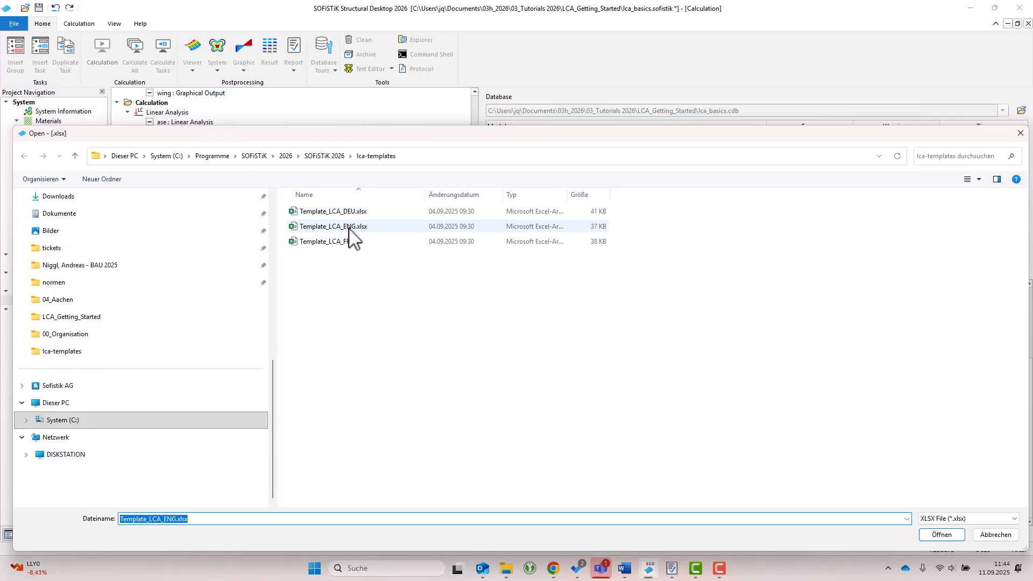
double_click(349, 227)
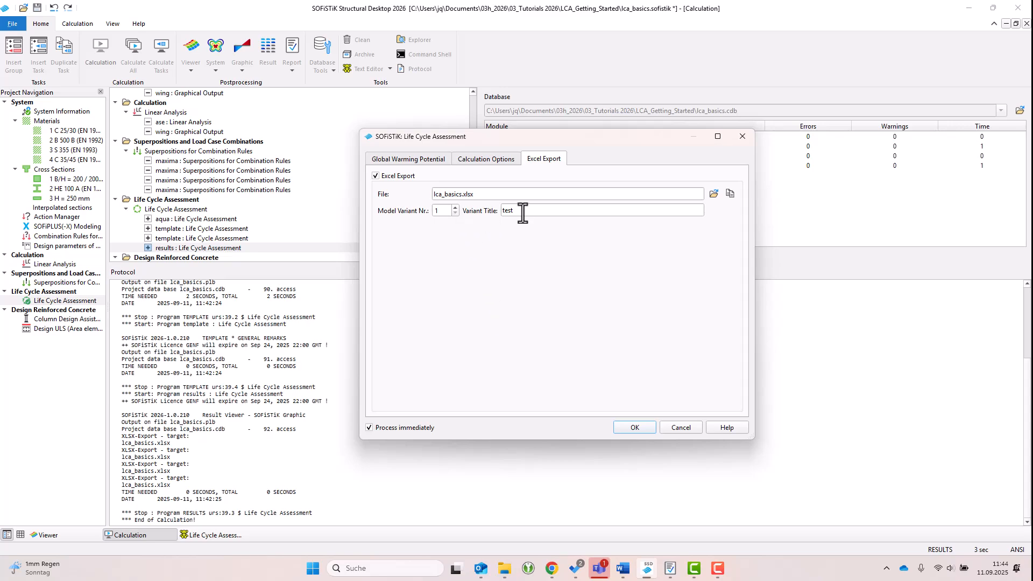
Step: Title the export's model variant 1 "reinf before design" and run the Life Cycle Assessment
double_click(497, 211)
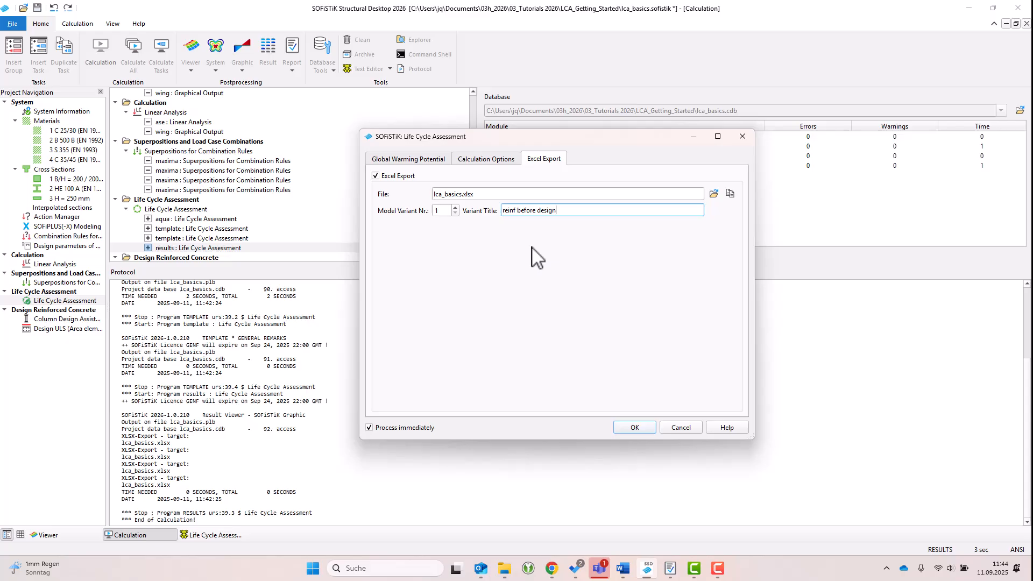
left_click(628, 425)
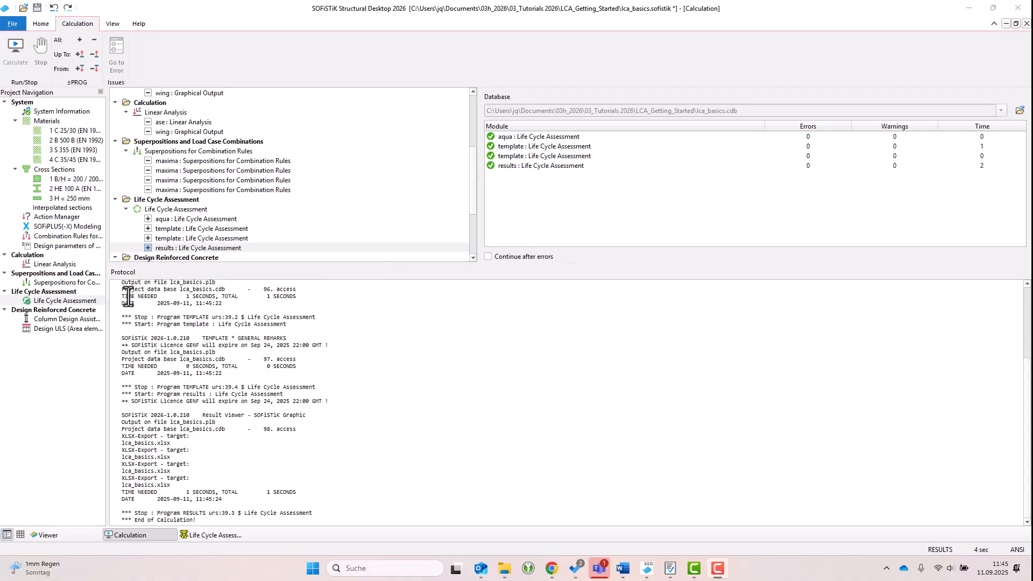
Step: Open lca_basics.xlsx from the Life Cycle Assessment task, review its Overview and Dashboard sheets, and save it on closing
right_click(74, 303)
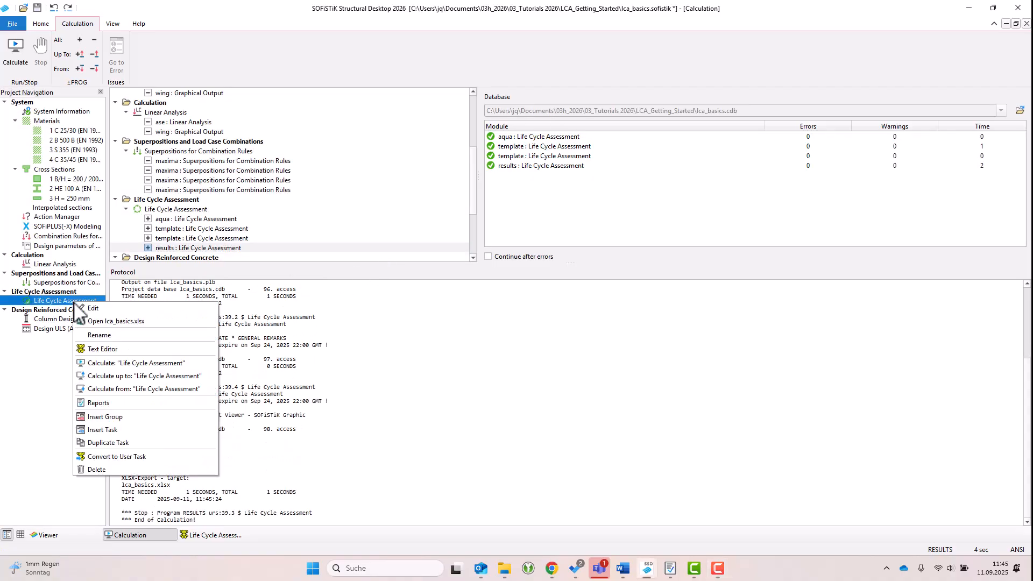
left_click(107, 323)
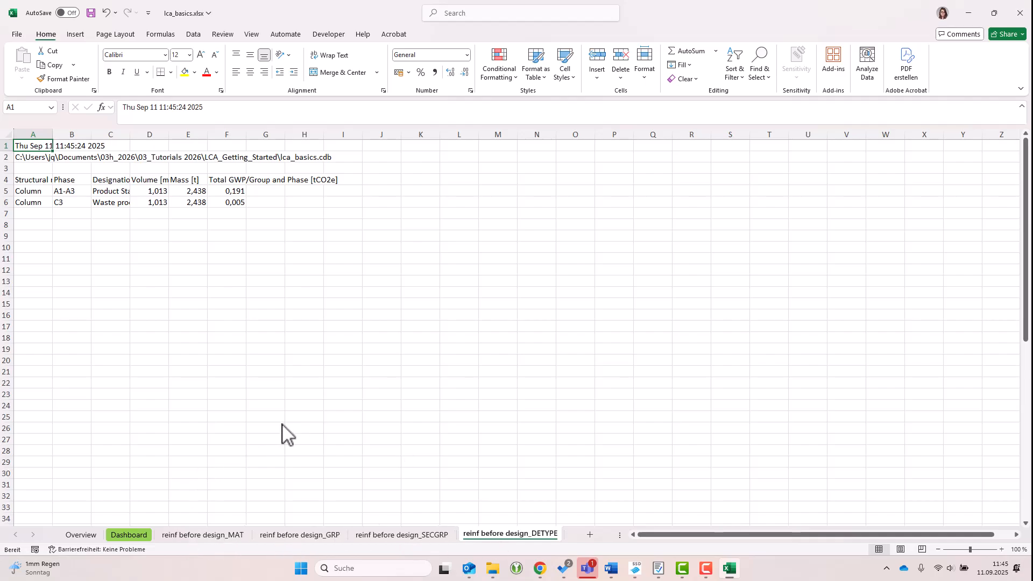
left_click(81, 534)
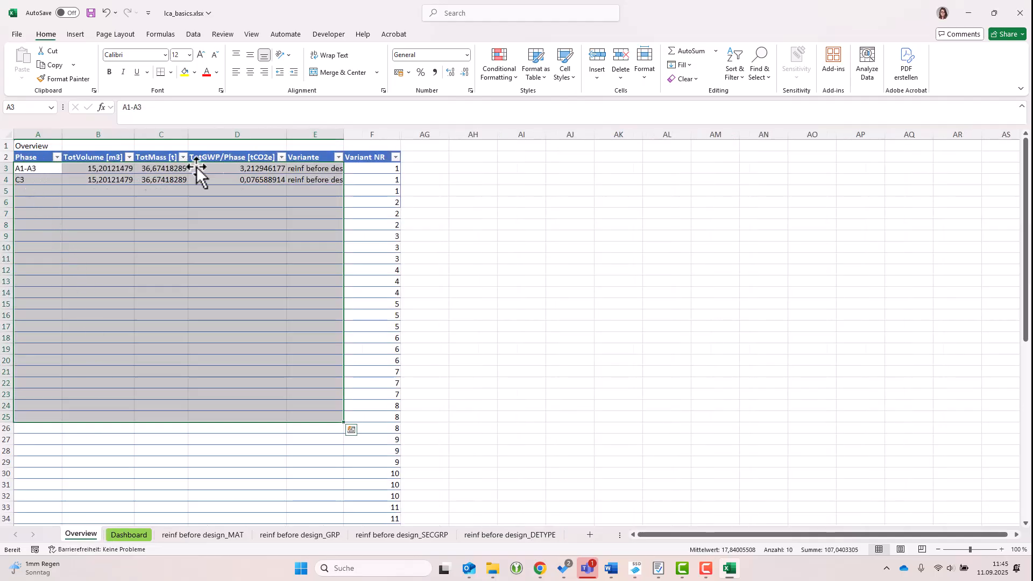
left_click(135, 533)
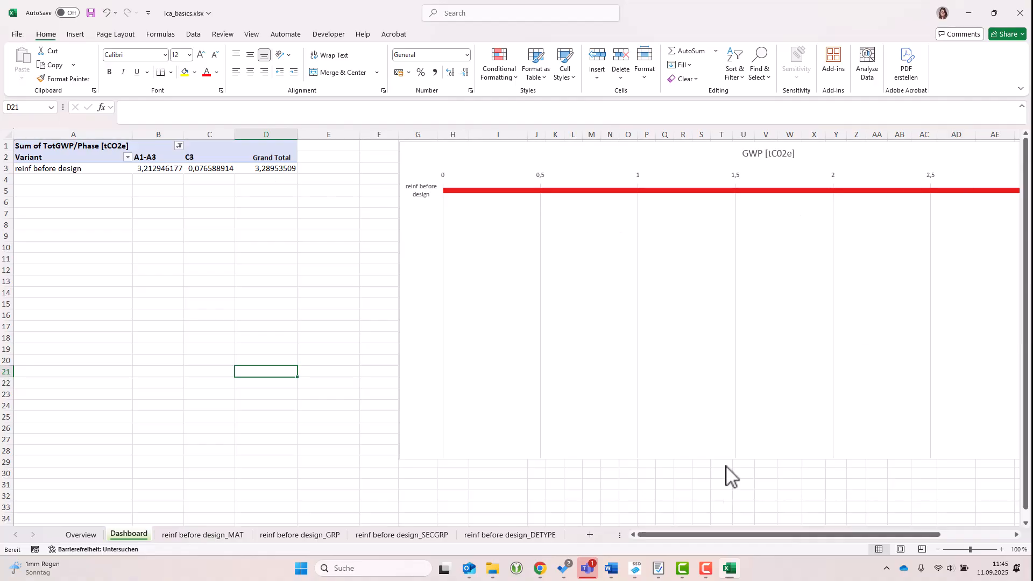
scroll(679, 492, "down", 1, "ctrl")
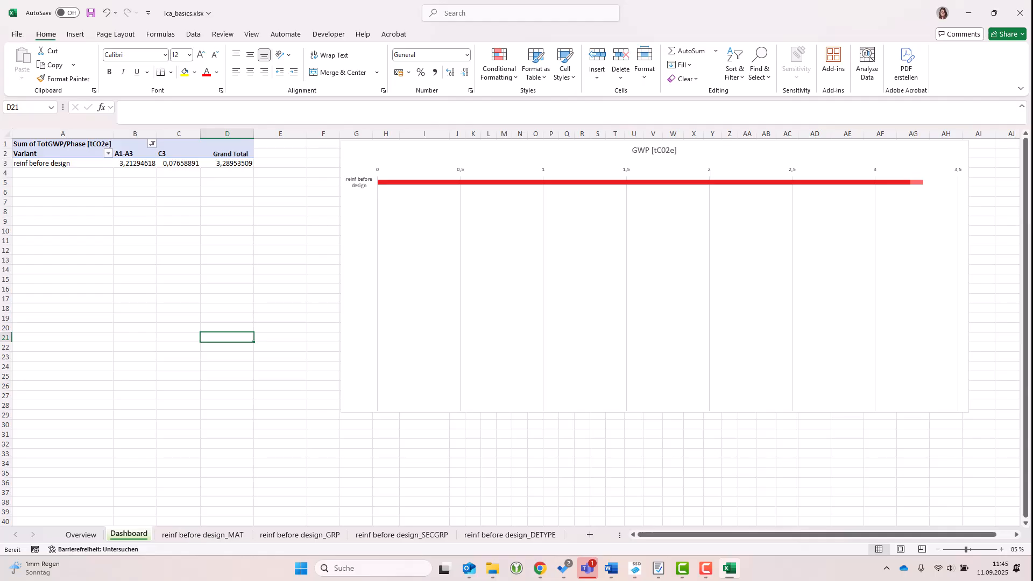
left_click(1020, 13)
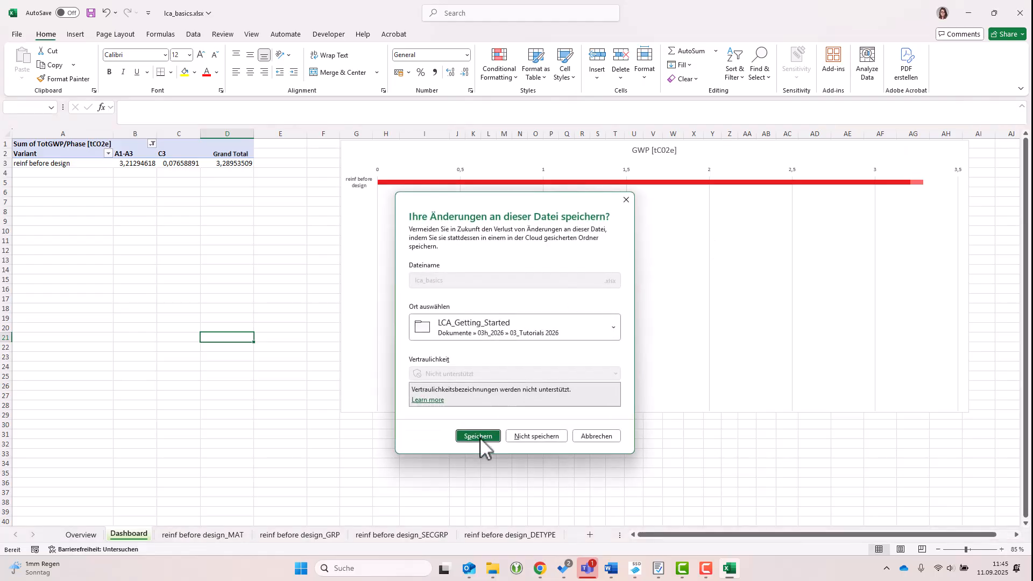
left_click(478, 436)
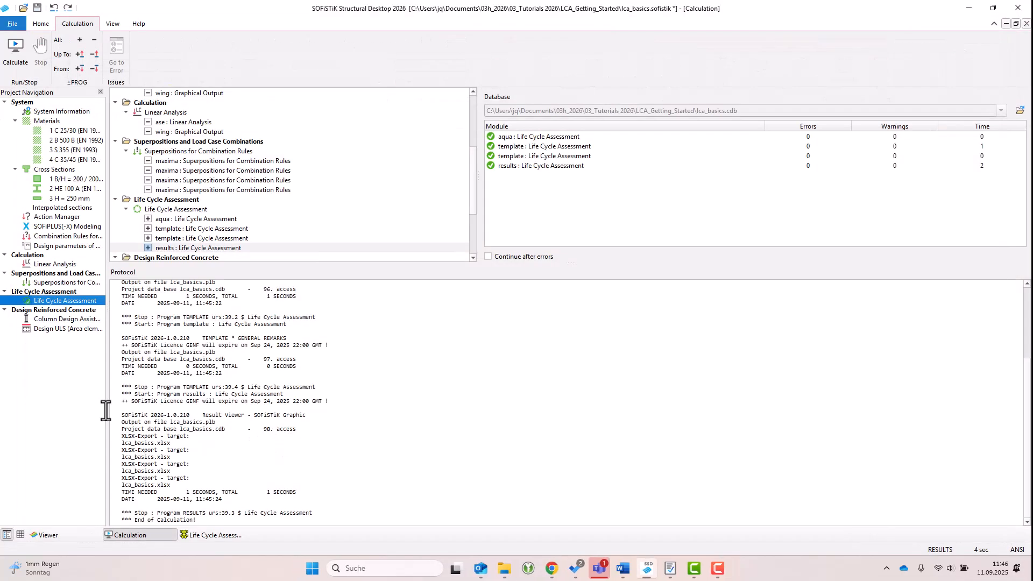
Step: Calculate the Column Design Assistant and Design ULS (Area elements) tasks under Design Reinforced Concrete
right_click(52, 322)
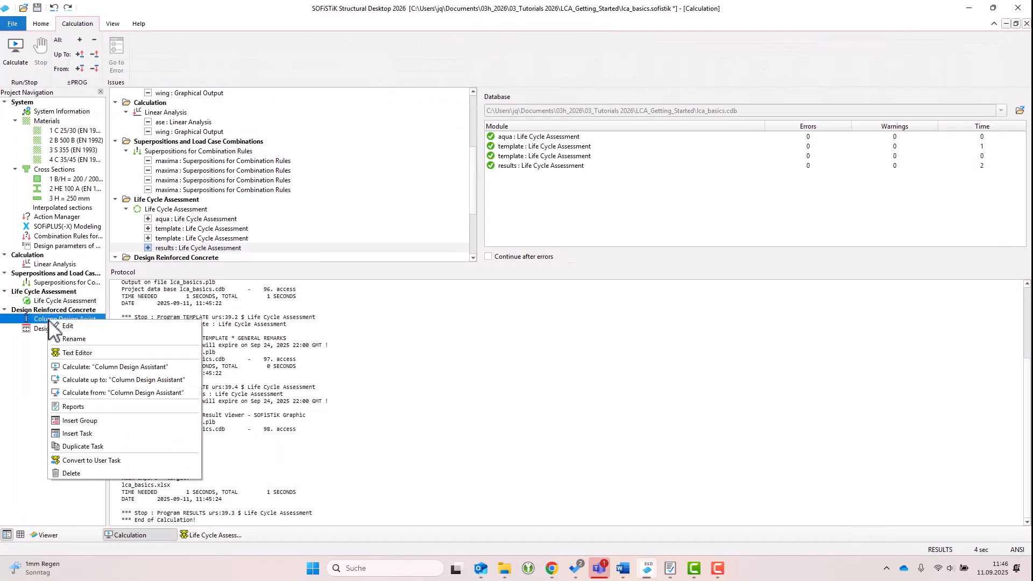
left_click(95, 368)
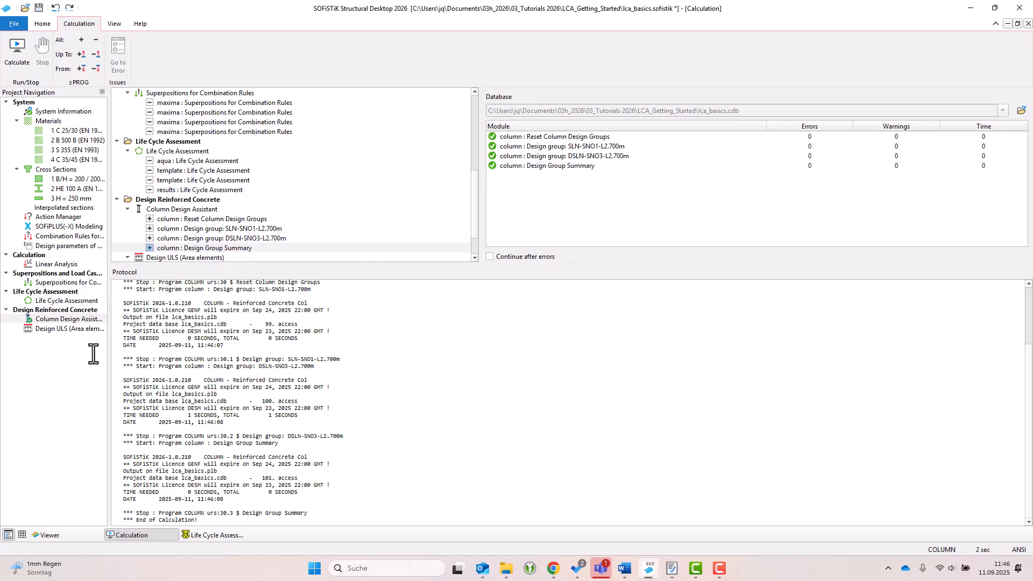
right_click(49, 329)
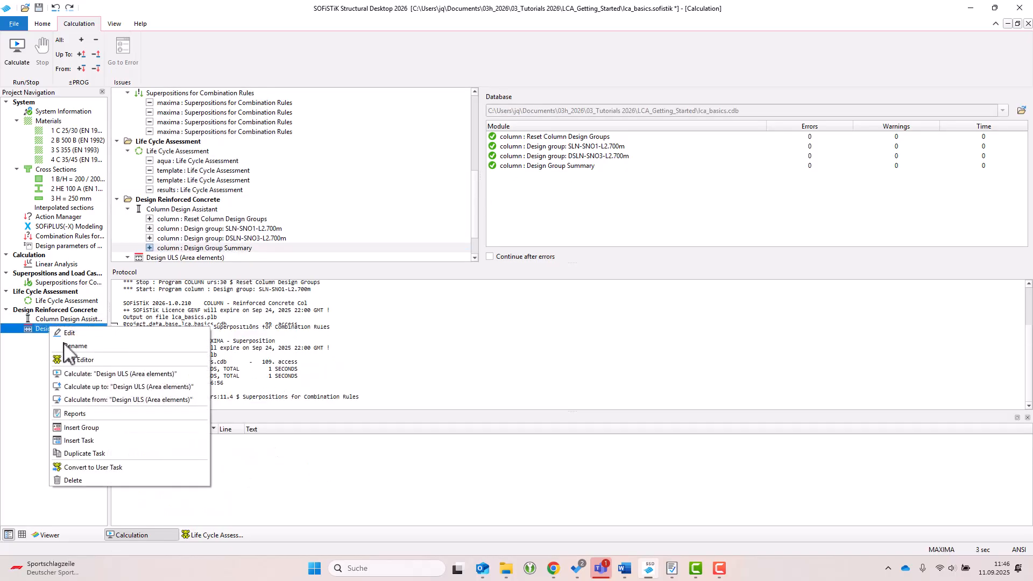
left_click(90, 375)
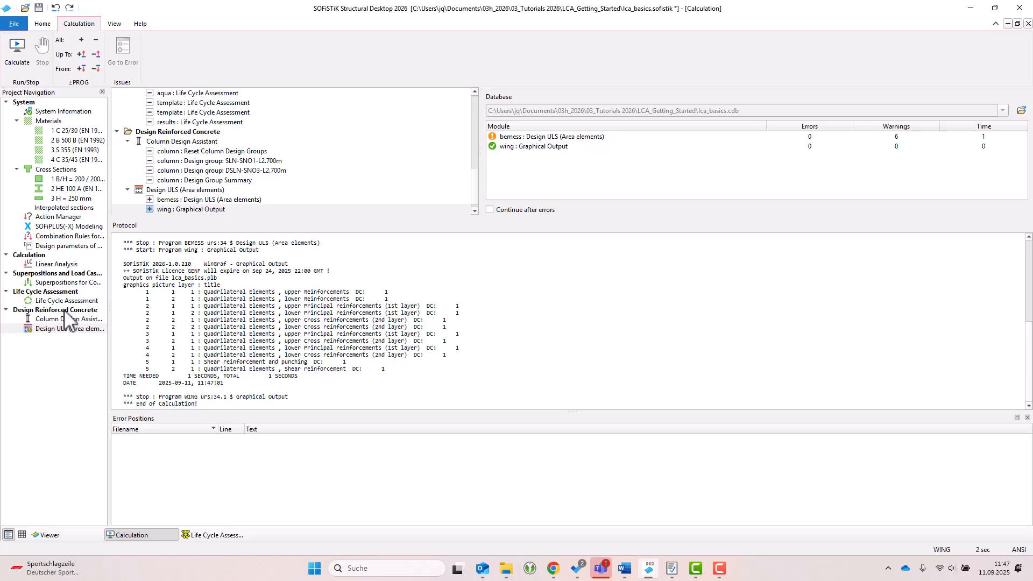
Step: Set the Excel export to model variant 2 titled "reinf after design" and run the Life Cycle Assessment
double_click(65, 301)
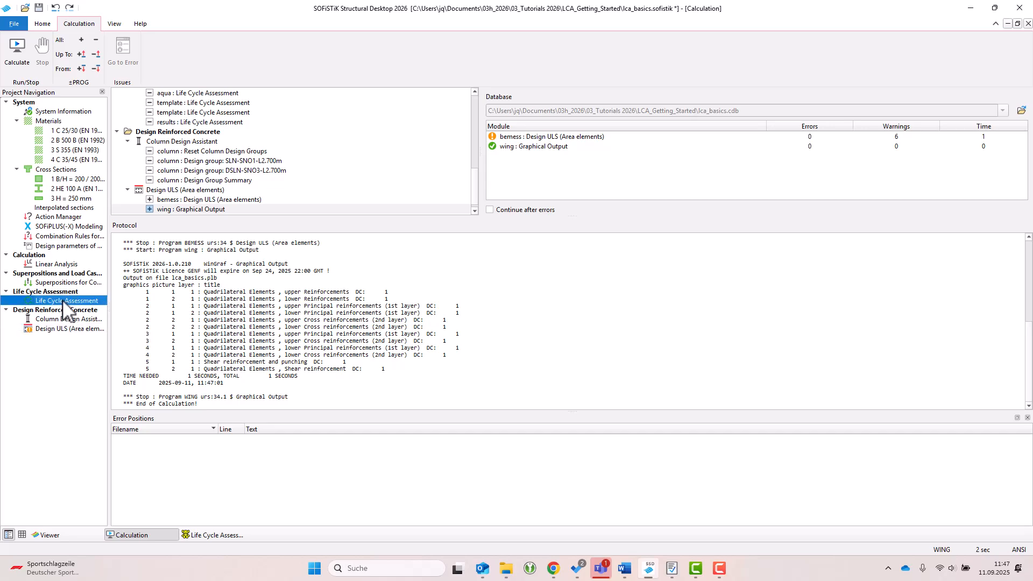
left_click(557, 160)
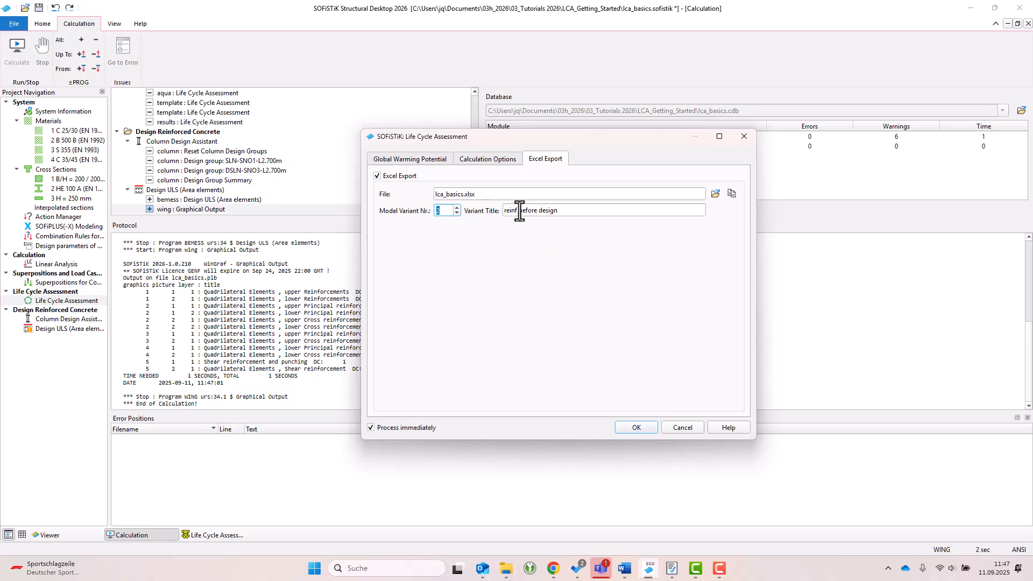
left_click_drag(517, 211, 539, 210)
key("BackSpace")
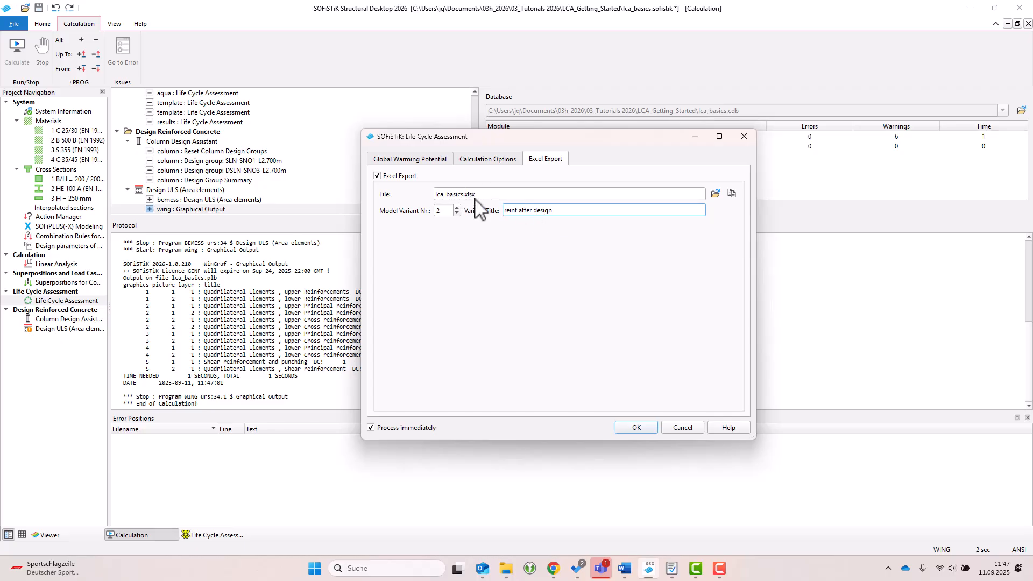
left_click(648, 428)
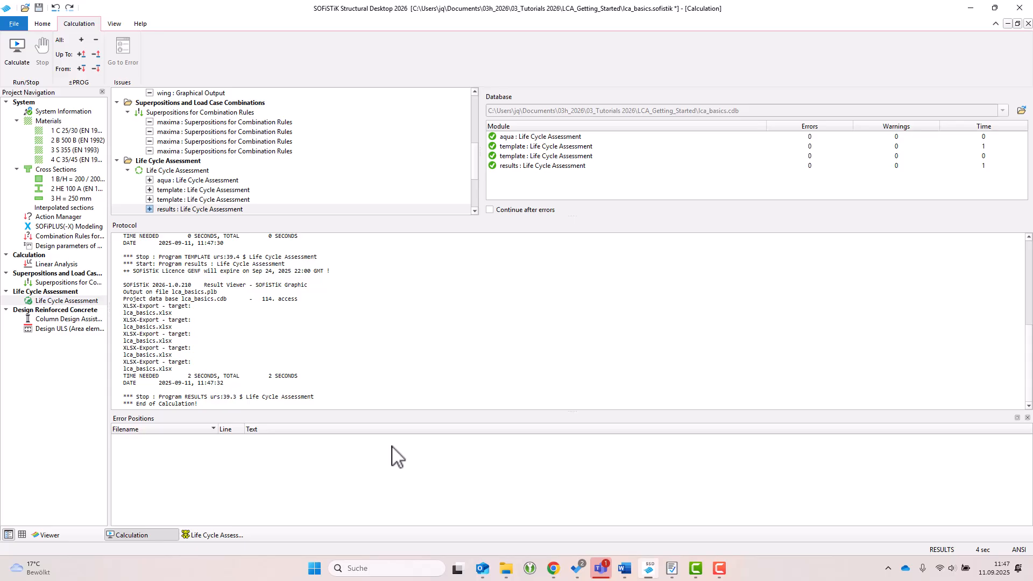
Step: Open lca_basics.xlsx again and compare the GWP of the variants before and after design on the Dashboard sheet
right_click(57, 301)
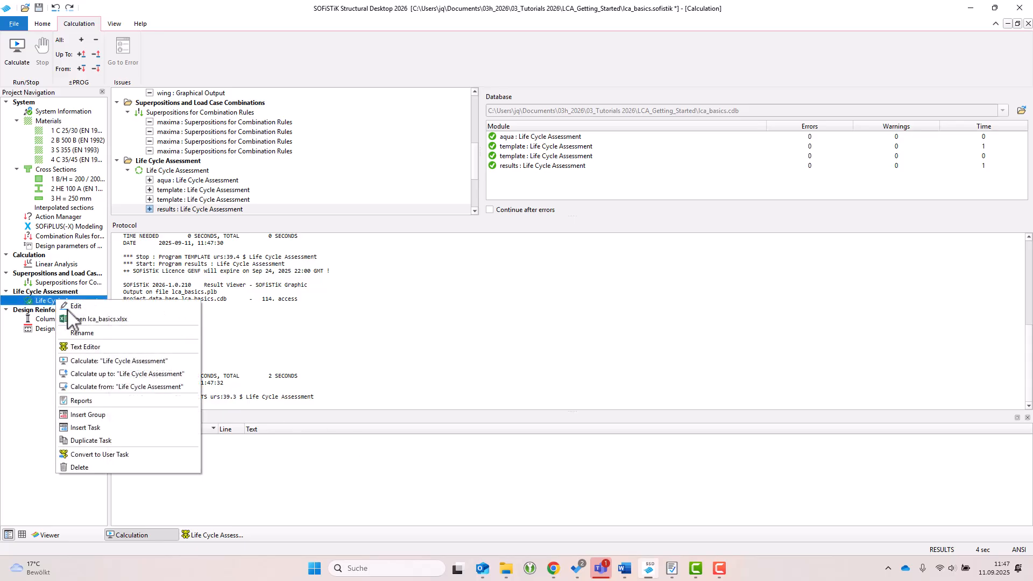
left_click(75, 318)
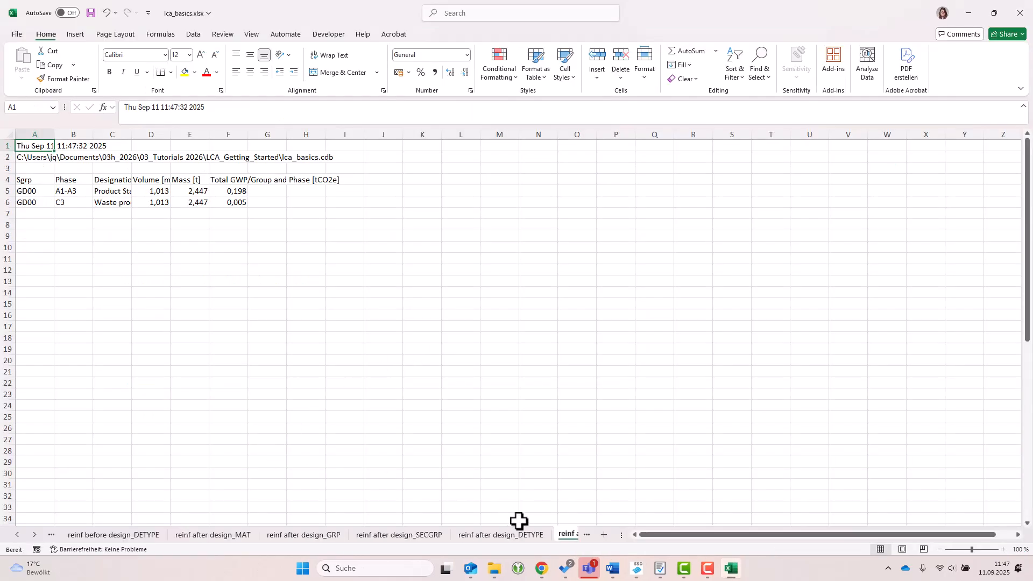
left_click(18, 534)
left_click(18, 534)
left_click(134, 535)
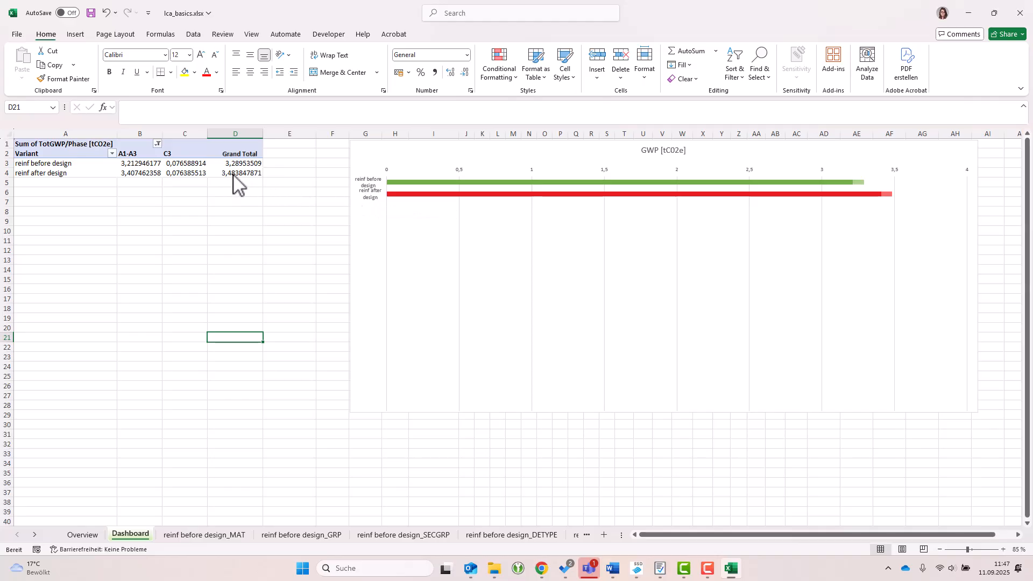
mouse_move(245, 175)
mouse_move(893, 196)
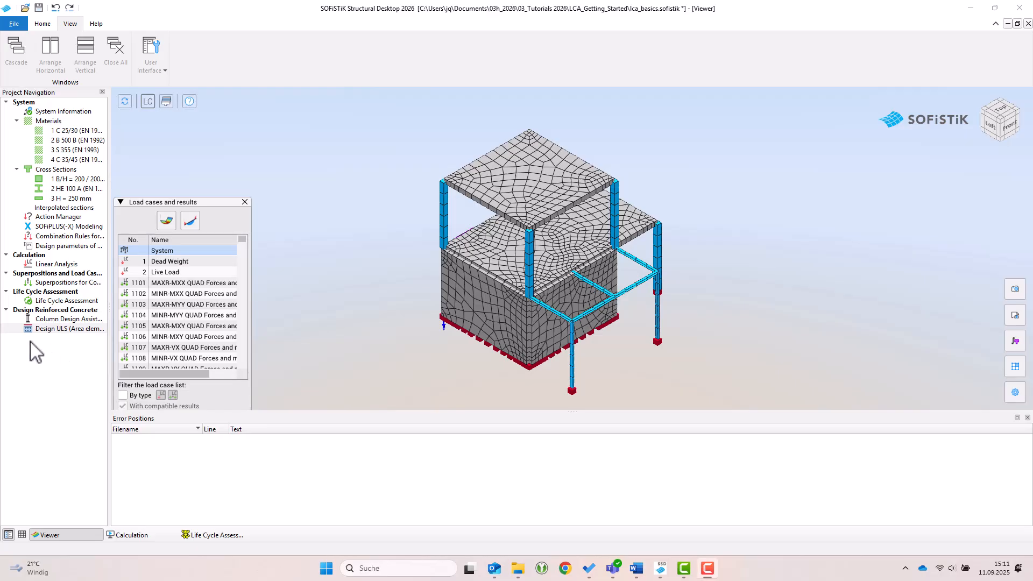
Step: Insert an Interactive Lists and Graphics task below Design ULS (Area elements) in the project
right_click(48, 329)
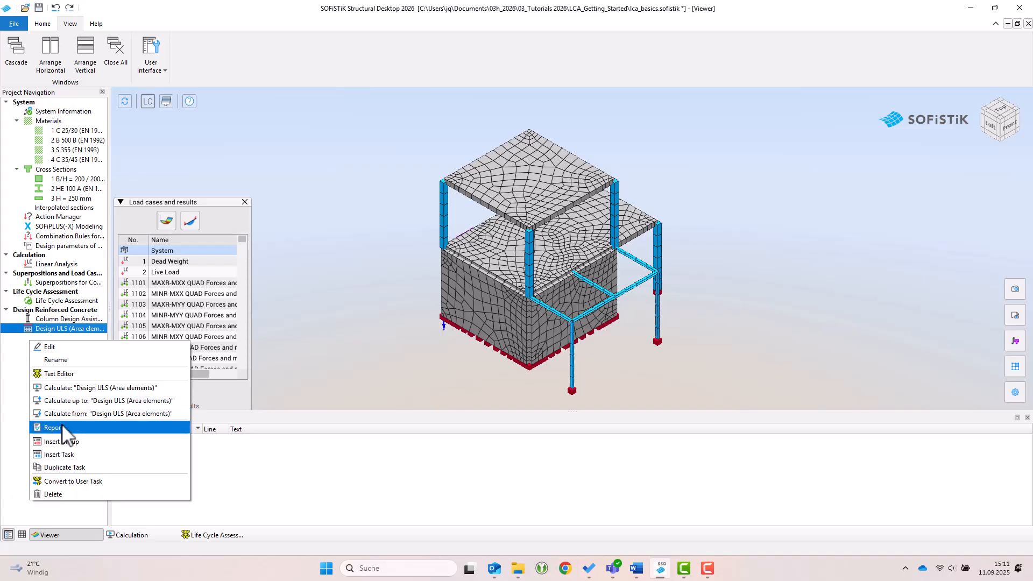
left_click(65, 455)
scroll(347, 349, "down", 15)
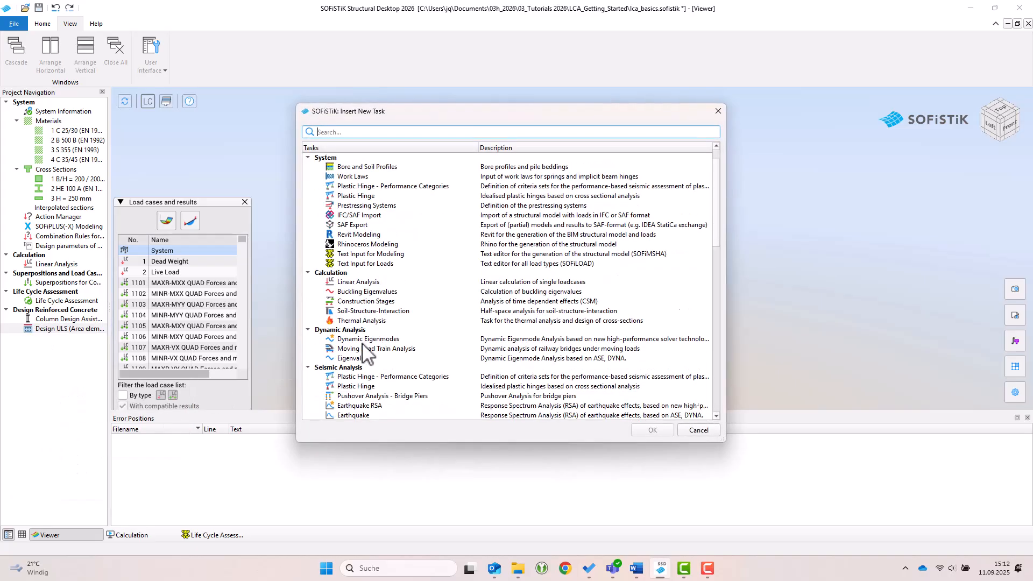
scroll(366, 352, "down", 3)
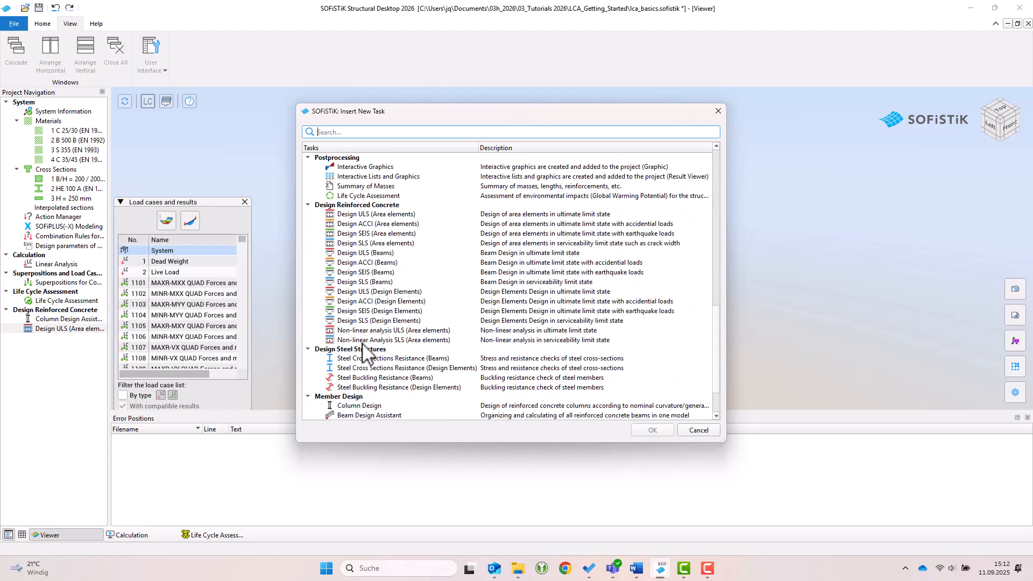
left_click(372, 177)
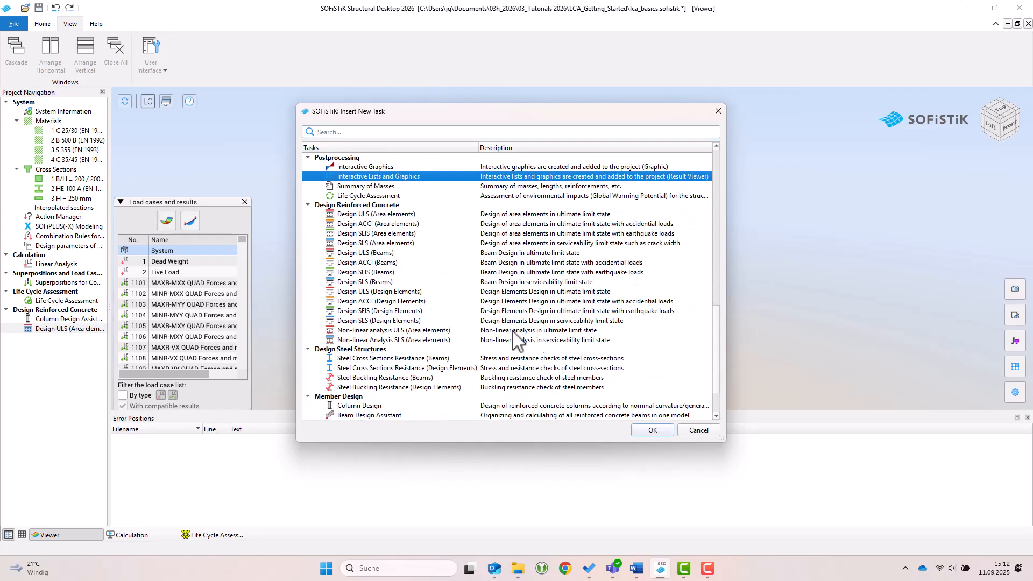
left_click(666, 433)
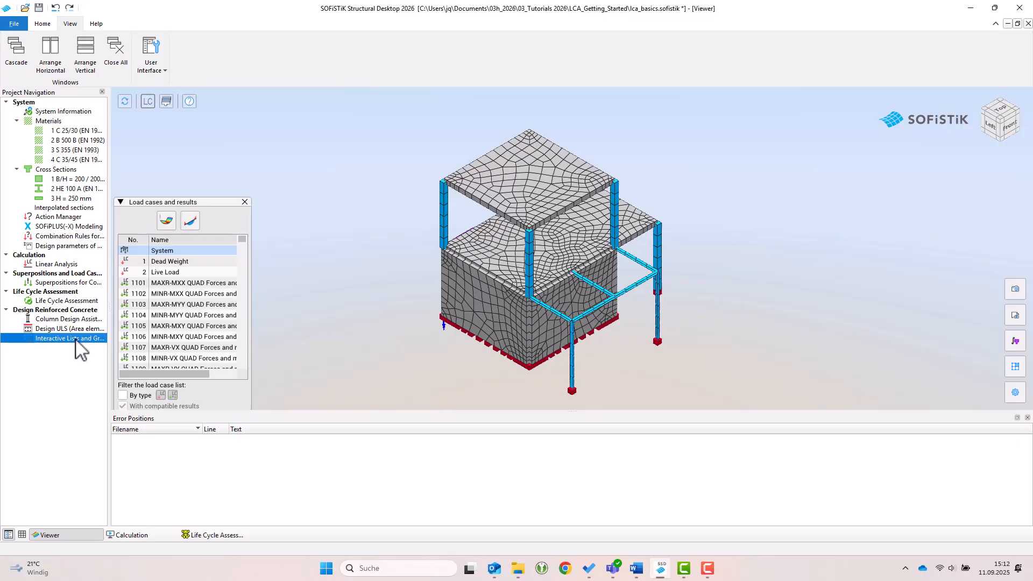
Step: In the Interactive Lists and Graphics task, create a "GWP per secondary group and phase" table using the Table Assistant
double_click(76, 339)
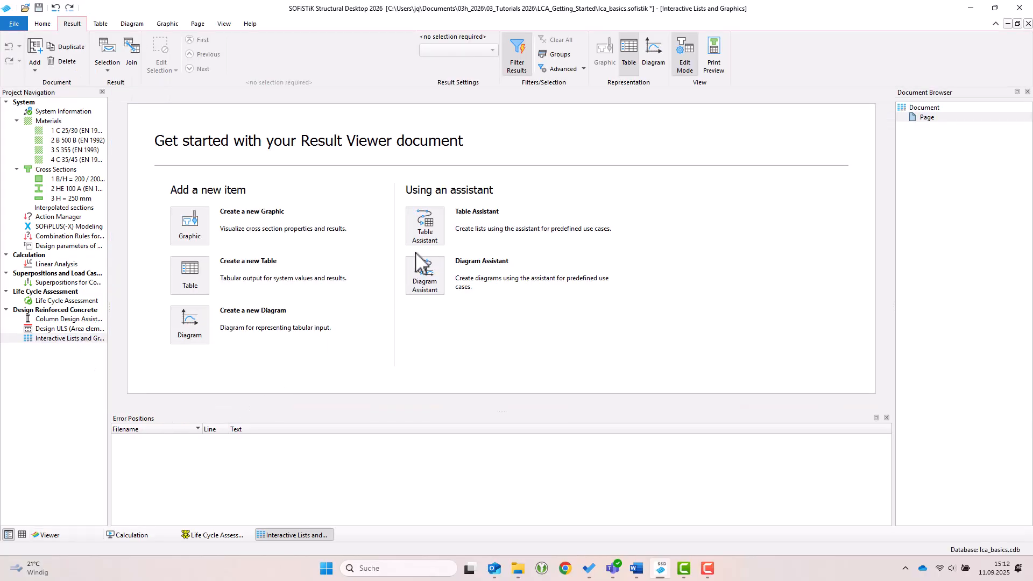
left_click(426, 226)
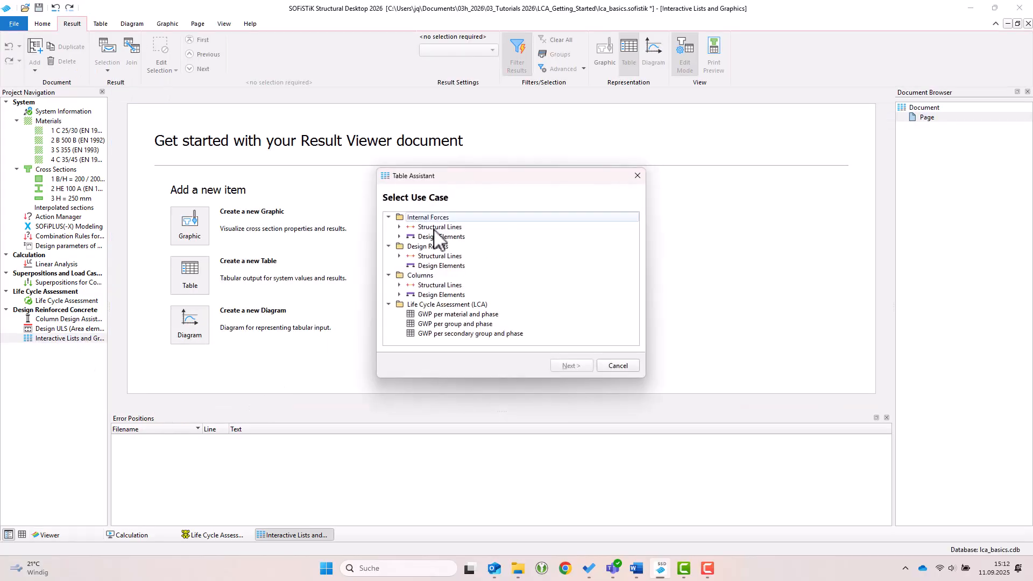
left_click(448, 334)
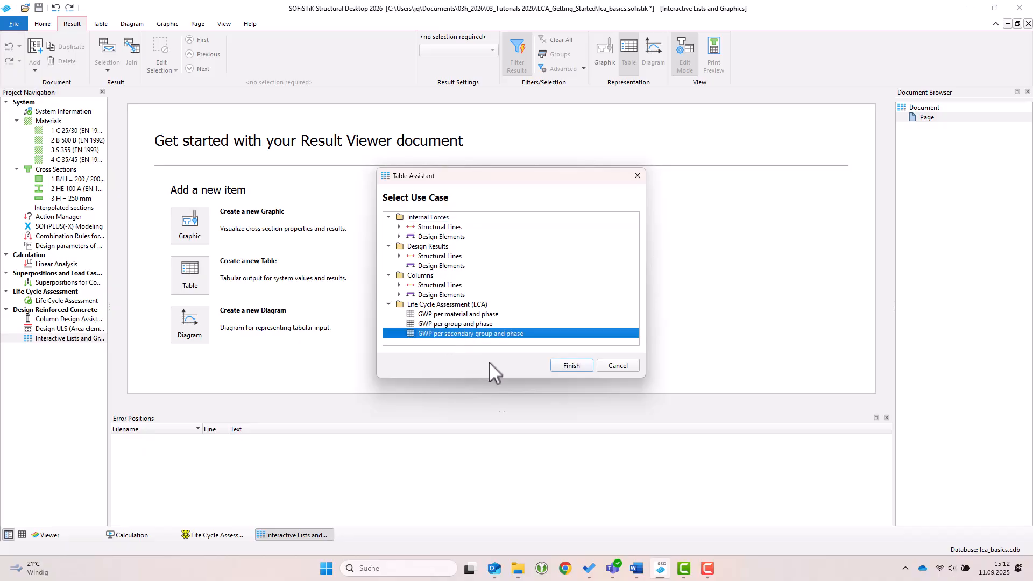
left_click(571, 366)
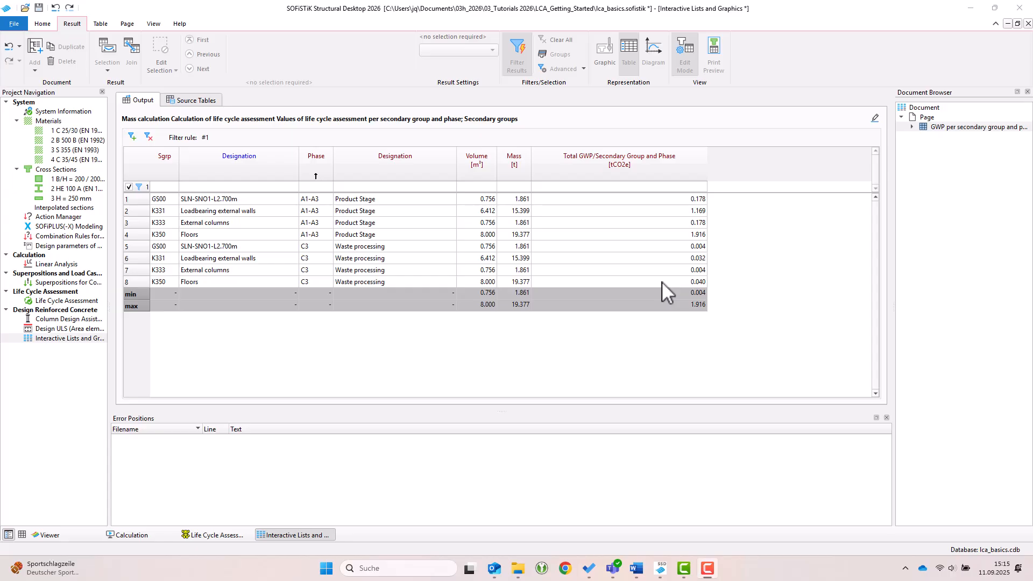
Step: Calculate the Interactive Lists and Graphics task and open its report in Report Browser
right_click(64, 339)
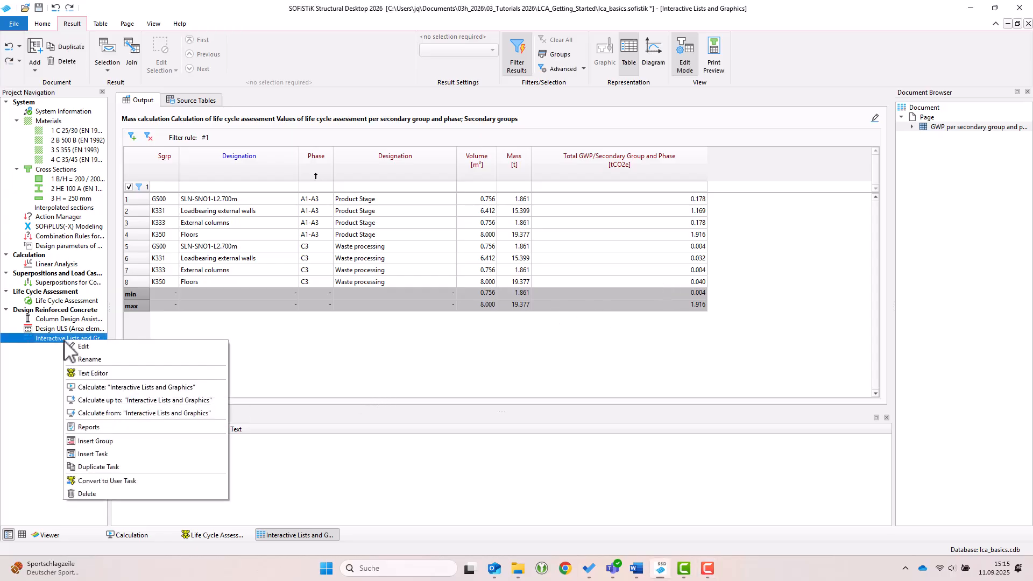
left_click(111, 388)
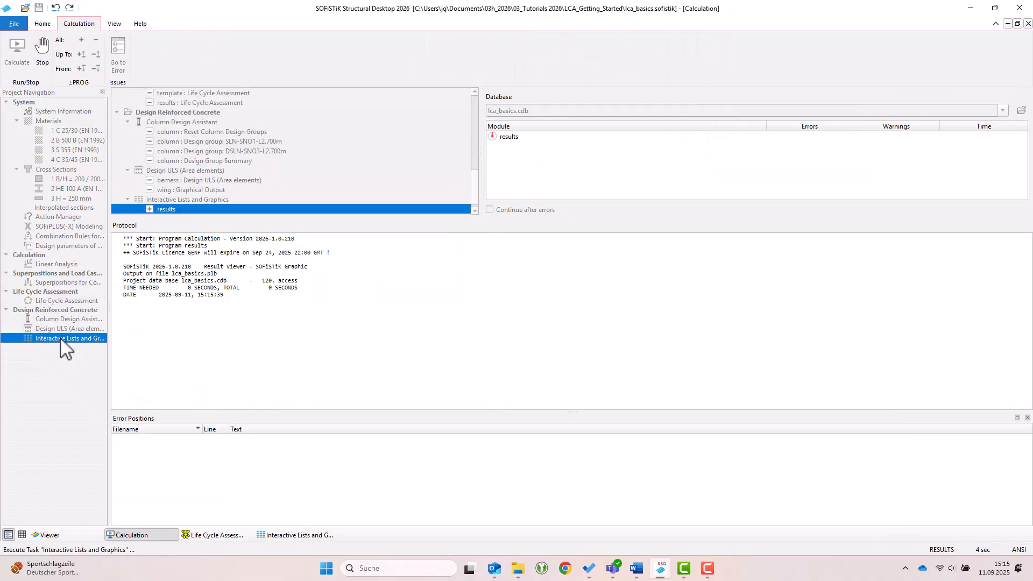
right_click(60, 339)
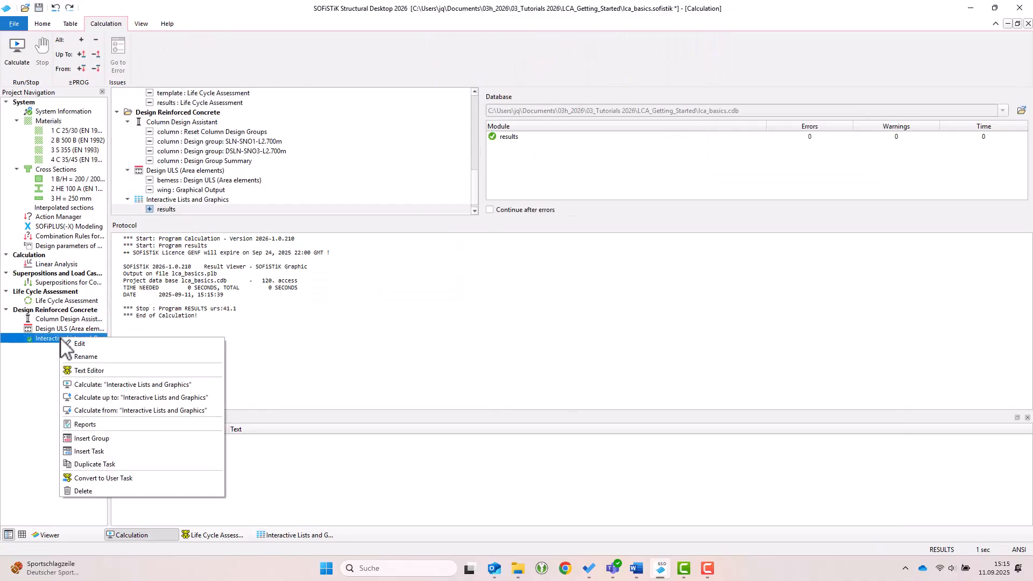
left_click(105, 424)
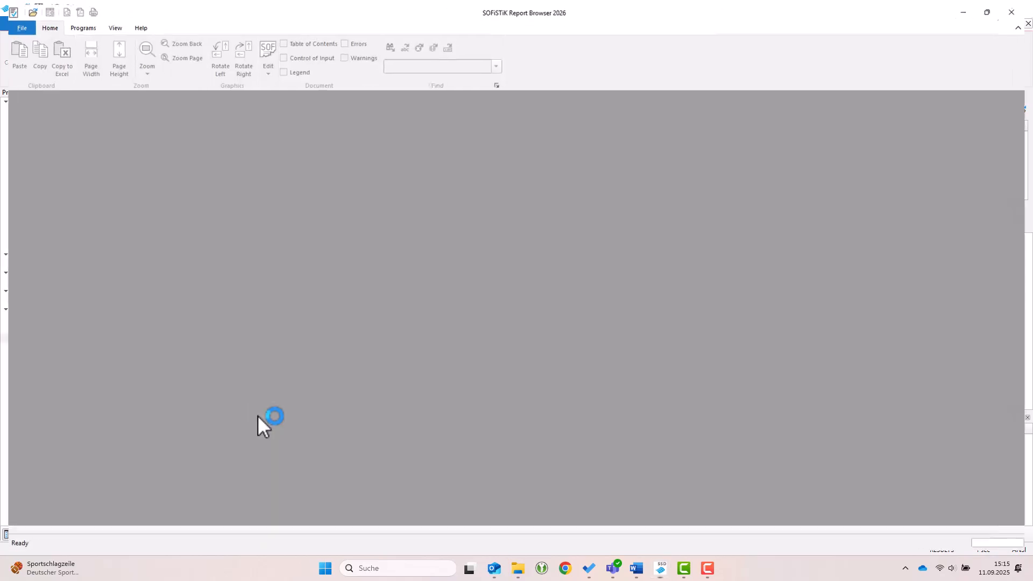